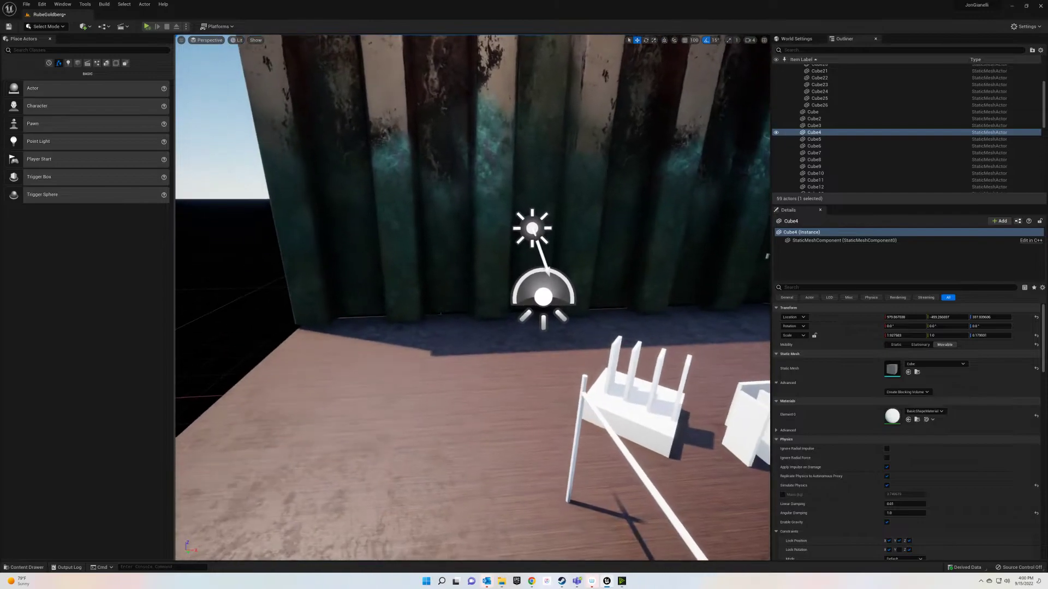
Delete the slanted beam and its thin upright cylinder supports beside the peg block
{"action": "left_click", "coordinate": [582, 409]}
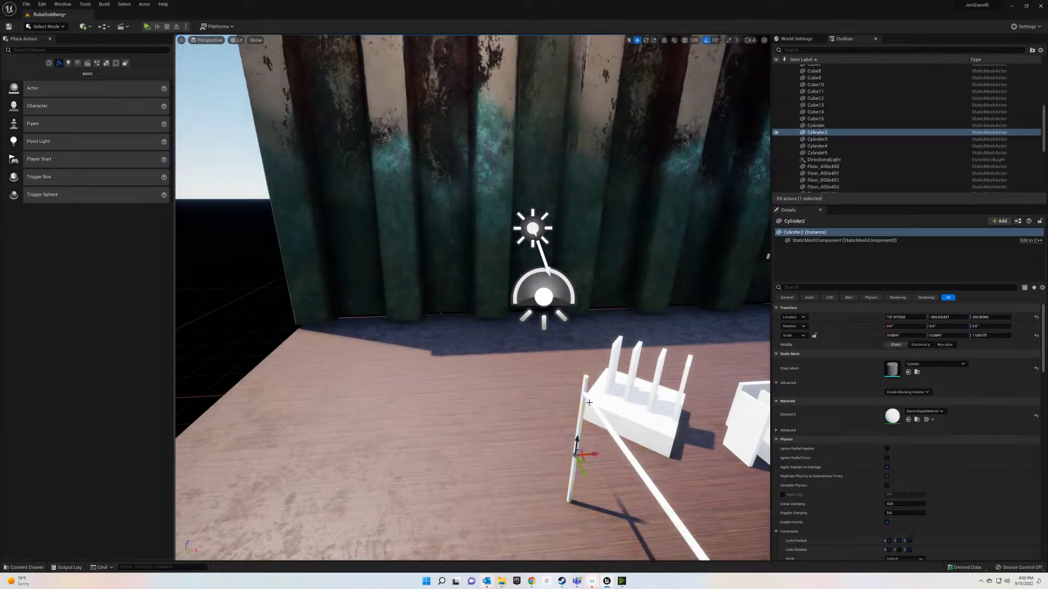
{"action": "left_click", "coordinate": [589, 402], "text": "ctrl"}
{"action": "key", "text": "Delete"}
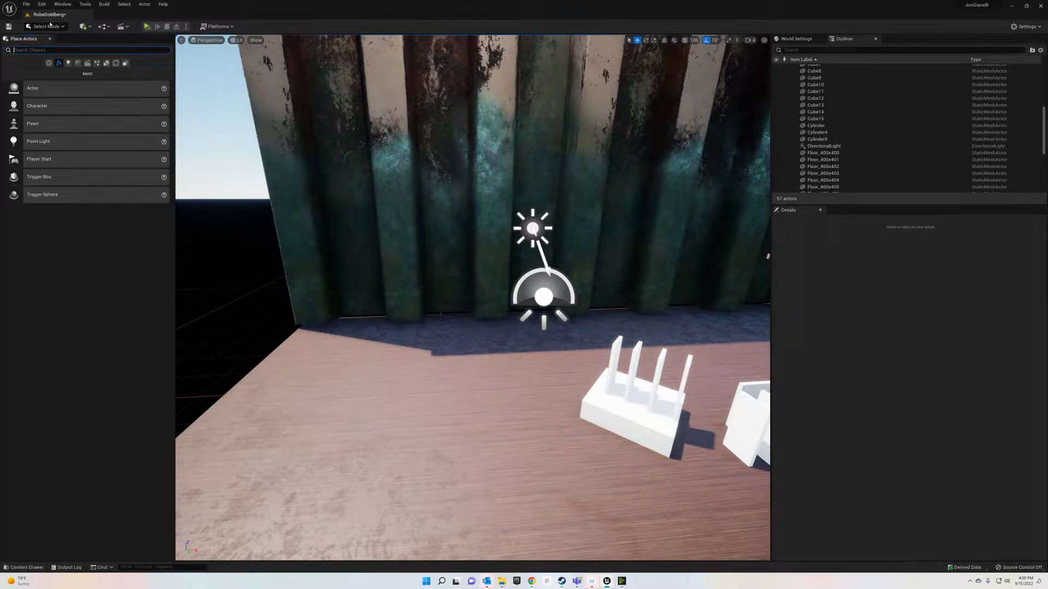
Find the cube among the placeable actors and add one to the empty floor area near the metal wall
{"action": "left_click", "coordinate": [62, 4]}
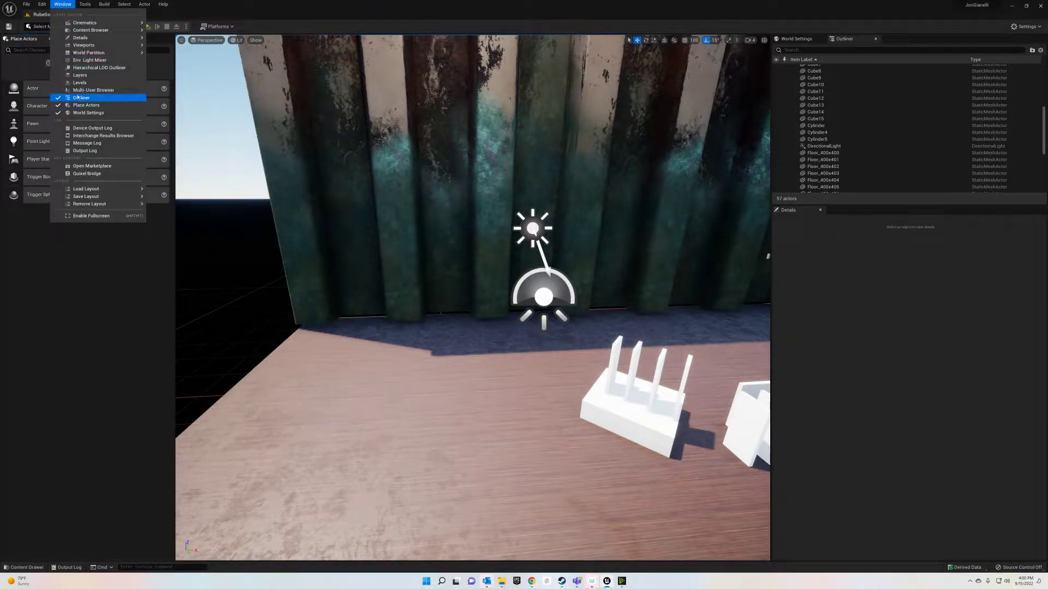
{"action": "left_click", "coordinate": [29, 60]}
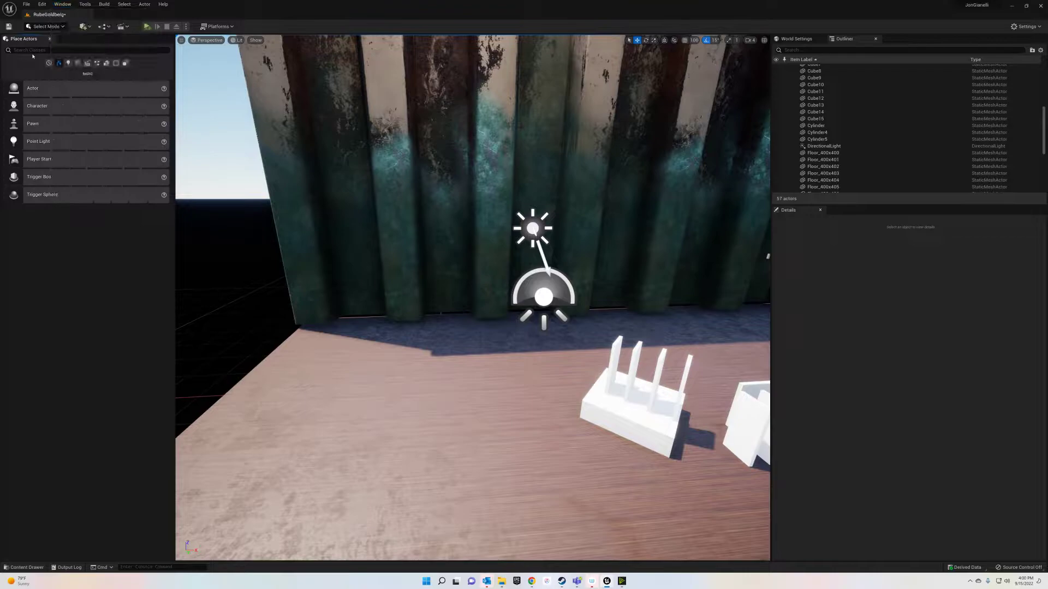
{"action": "left_click", "coordinate": [32, 50]}
{"action": "type", "text": "cube"}
{"action": "left_click_drag", "start_coordinate": [75, 65], "coordinate": [404, 350]}
Scale the new cube into a long, thin flat board floating above the floor
{"action": "left_click_drag", "start_coordinate": [335, 353], "coordinate": [329, 356]}
{"action": "key", "text": "f"}
{"action": "mouse_move", "coordinate": [376, 322]}
{"action": "left_mouse_down", "text": "alt"}
{"action": "mouse_move", "coordinate": [513, 327]}
{"action": "mouse_move", "coordinate": [376, 322]}
{"action": "left_mouse_up", "text": "alt"}
{"action": "right_click_drag", "start_coordinate": [377, 323], "coordinate": [380, 320]}
{"action": "key", "text": "s"}
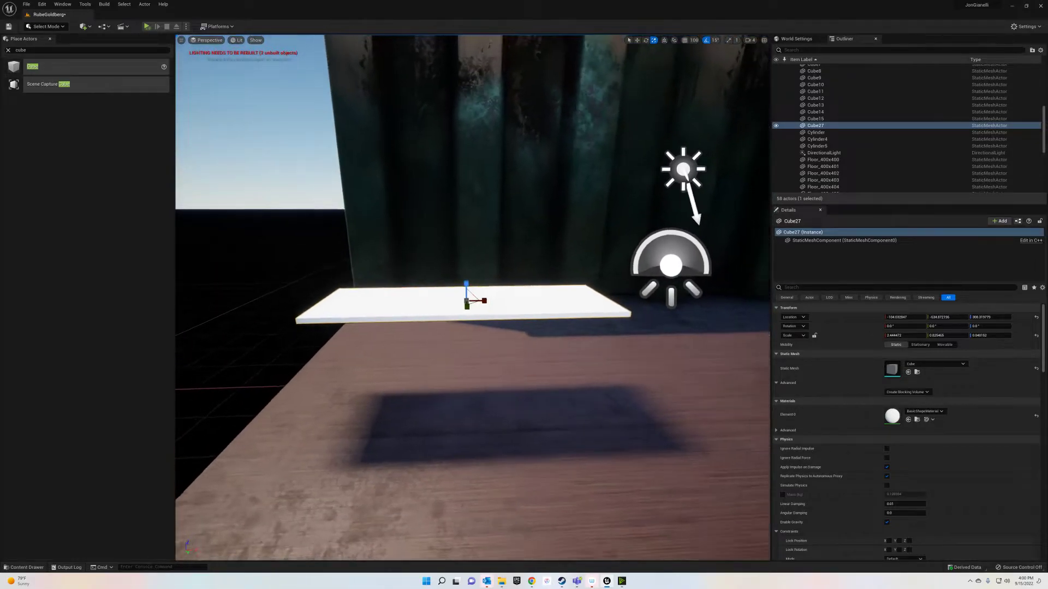
{"action": "right_click_drag", "start_coordinate": [442, 313], "coordinate": [447, 311]}
Shorten the board along its length, test its rotation about the Y axis and bring it back level
{"action": "left_click_drag", "start_coordinate": [456, 270], "coordinate": [450, 314]}
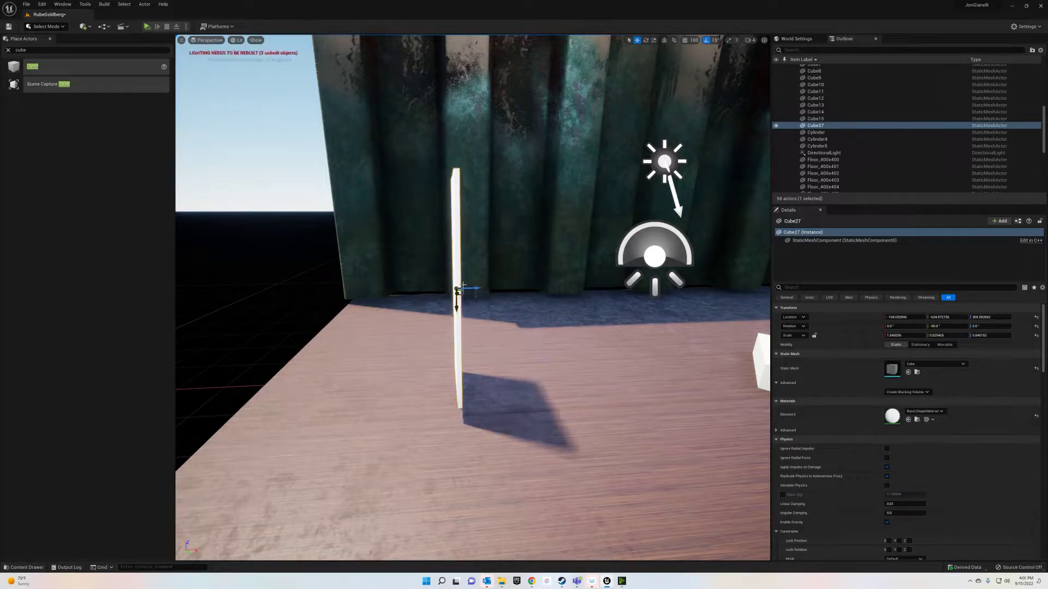
{"action": "left_click_drag", "start_coordinate": [443, 276], "coordinate": [488, 288]}
{"action": "right_click_drag", "start_coordinate": [415, 266], "coordinate": [437, 298]}
{"action": "right_click_drag", "start_coordinate": [359, 265], "coordinate": [320, 239]}
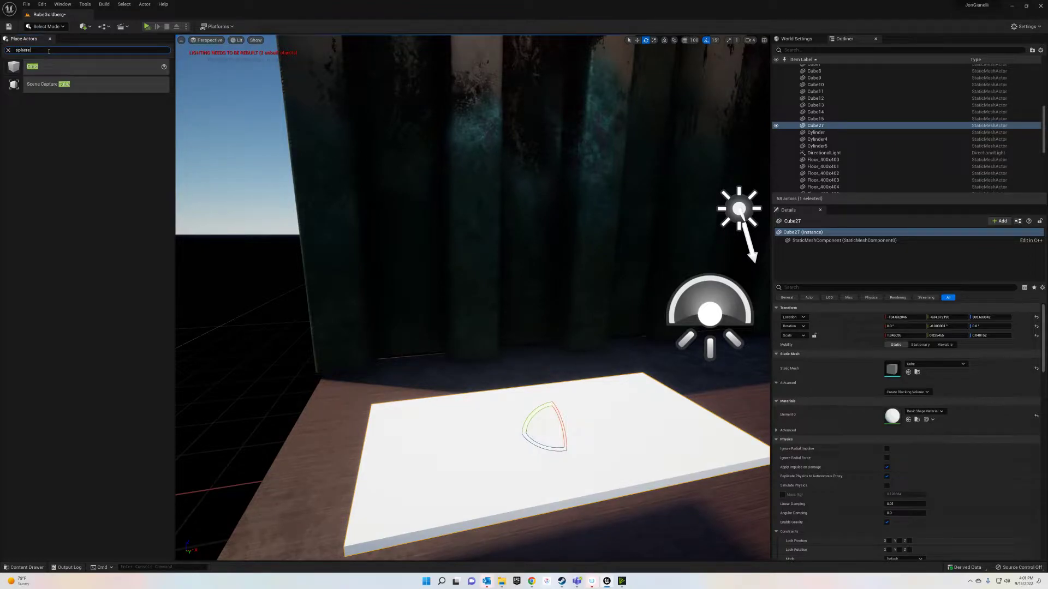
Add a sphere, scale it down and position it just above one end of the board
{"action": "left_click_drag", "start_coordinate": [34, 84], "coordinate": [407, 443]}
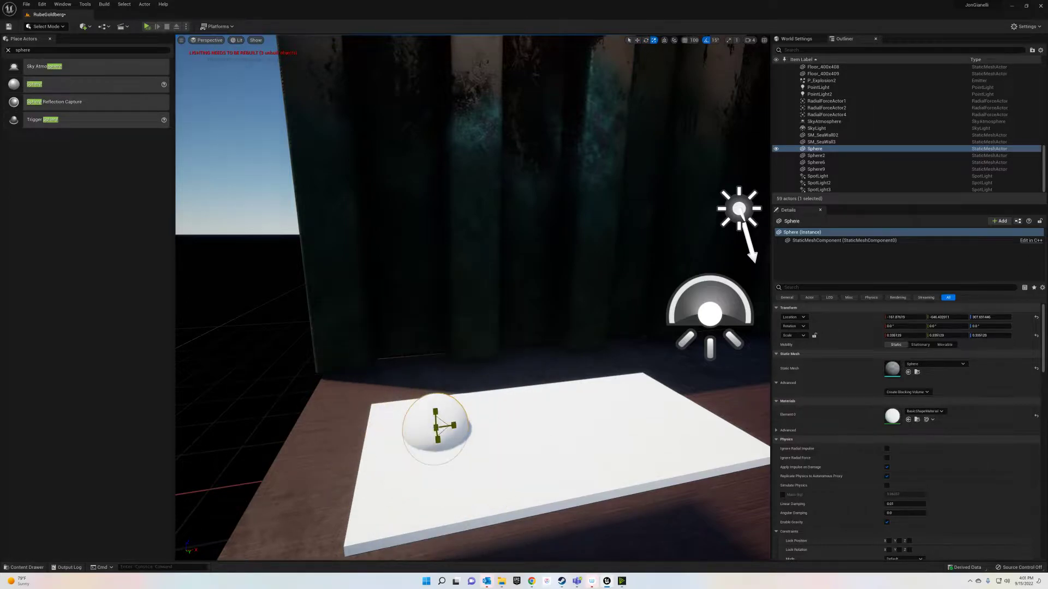
{"action": "mouse_move", "coordinate": [466, 376]}
{"action": "left_mouse_down"}
{"action": "mouse_move", "coordinate": [465, 332]}
{"action": "mouse_move", "coordinate": [460, 382]}
{"action": "mouse_move", "coordinate": [466, 375]}
{"action": "left_mouse_up"}
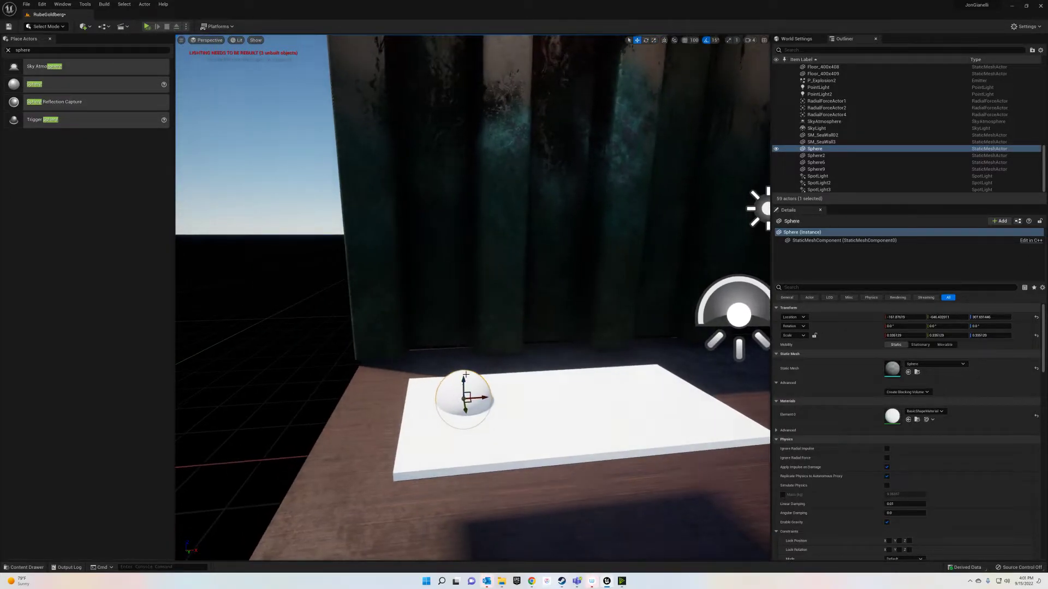
{"action": "key", "text": "End"}
Enable Simulate Physics on both the board and the sphere, and move the sphere towards the board's opposite end
{"action": "left_click", "coordinate": [513, 395], "text": "ctrl"}
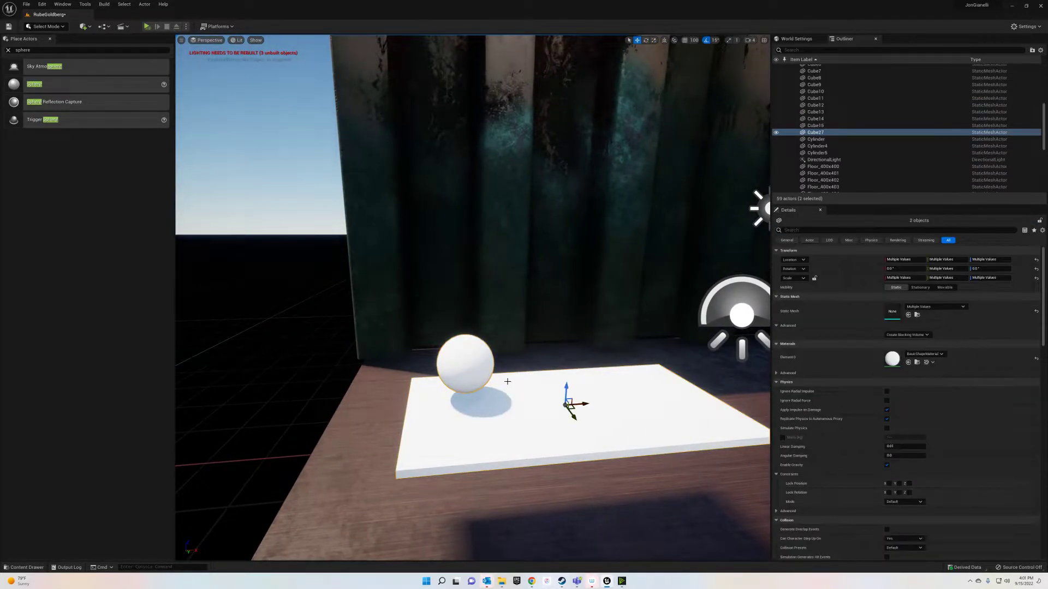
{"action": "scroll", "coordinate": [873, 426], "scroll_direction": "down", "scroll_amount": 2}
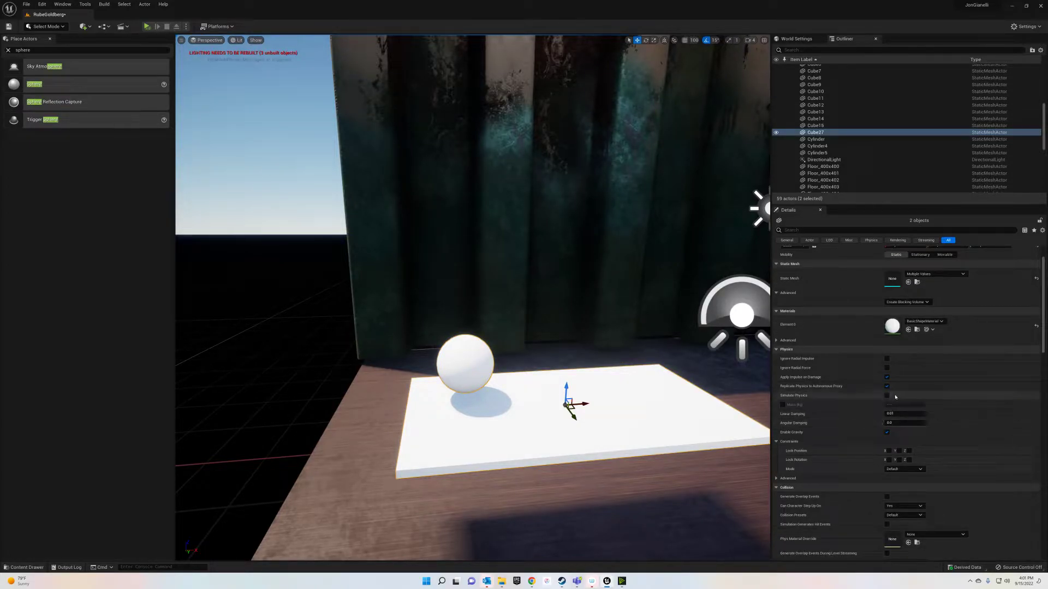
{"action": "left_click", "coordinate": [464, 363]}
{"action": "left_click_drag", "start_coordinate": [480, 364], "coordinate": [630, 359]}
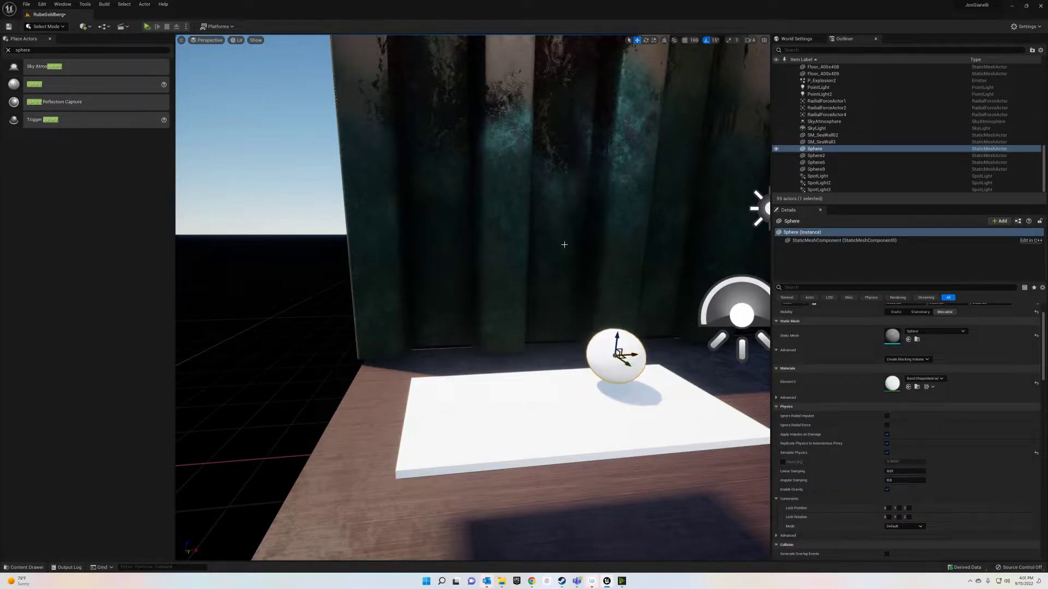
Simulate the level briefly to check how the unconstrained board and sphere fall
{"action": "left_click", "coordinate": [146, 27]}
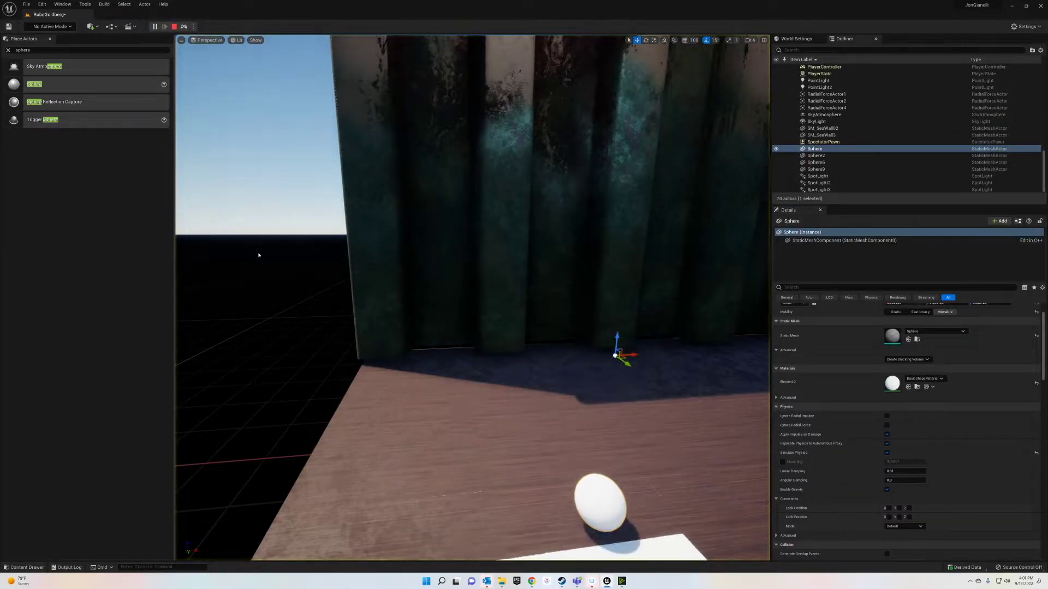
{"action": "key", "text": "Escape"}
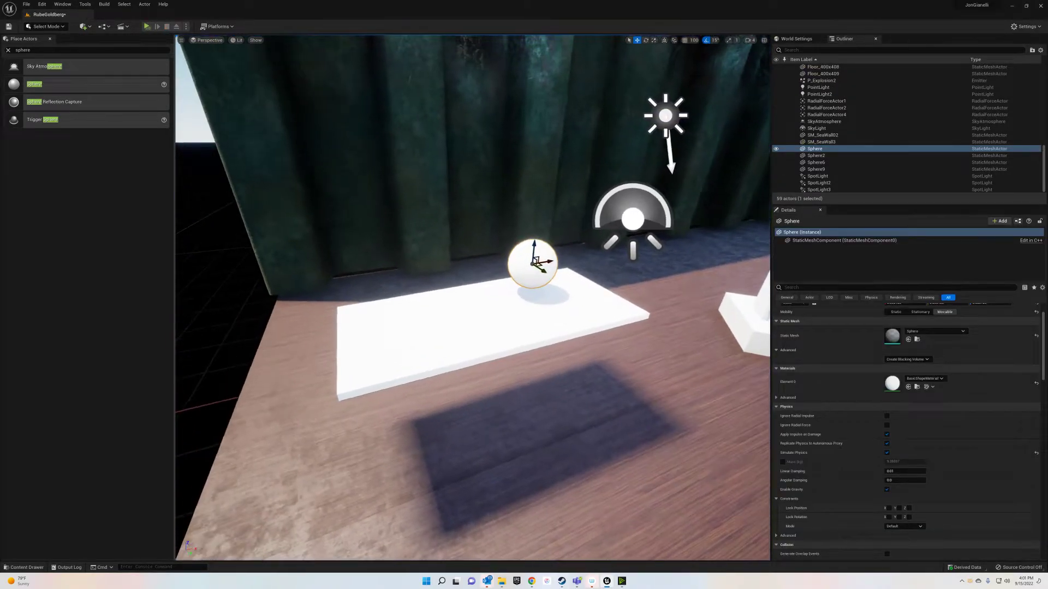
{"action": "right_click_drag", "start_coordinate": [465, 328], "coordinate": [476, 332]}
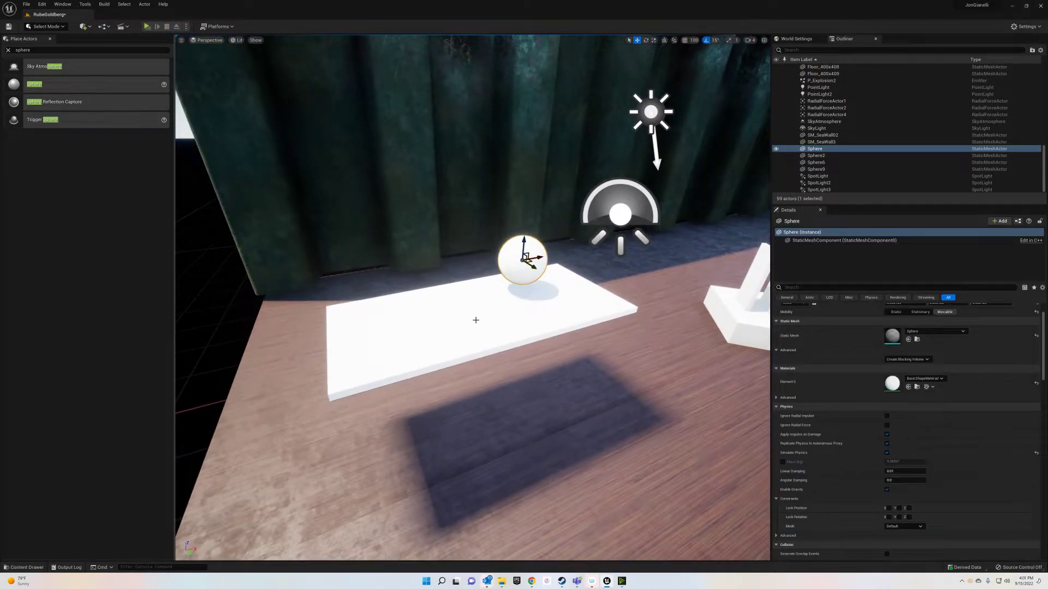
Lock the board's position on the X, Y and Z axes in its physics constraints
{"action": "left_click", "coordinate": [475, 320]}
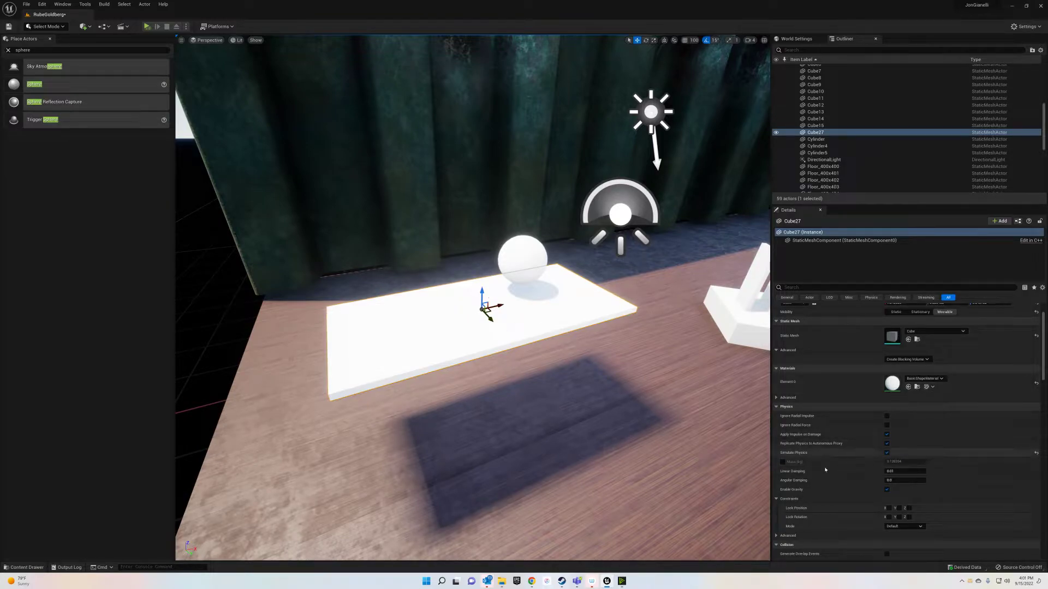
{"action": "scroll", "coordinate": [840, 472], "scroll_direction": "down", "scroll_amount": 2}
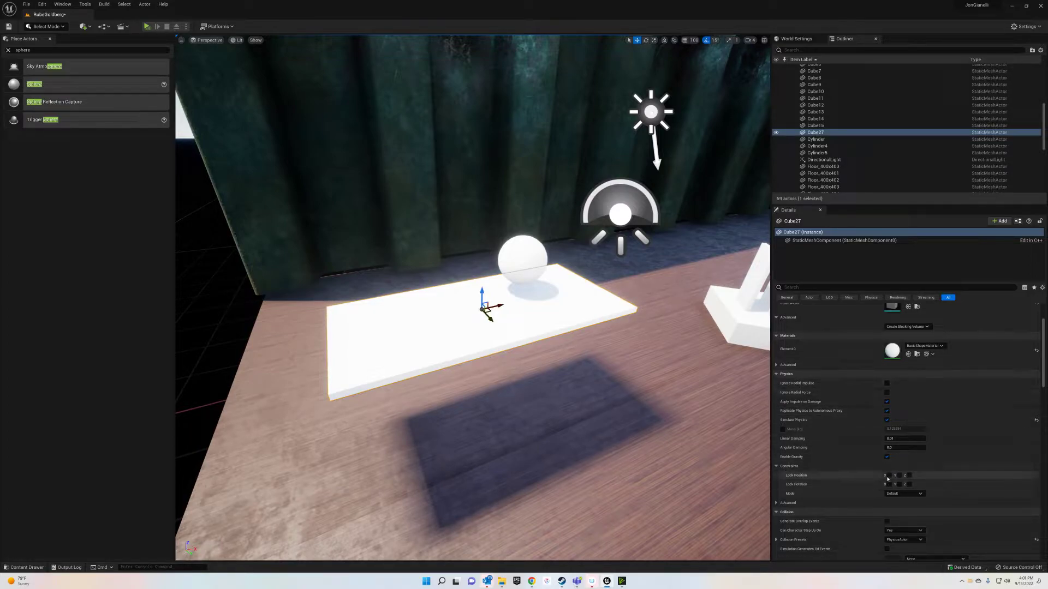
{"action": "left_click", "coordinate": [909, 476]}
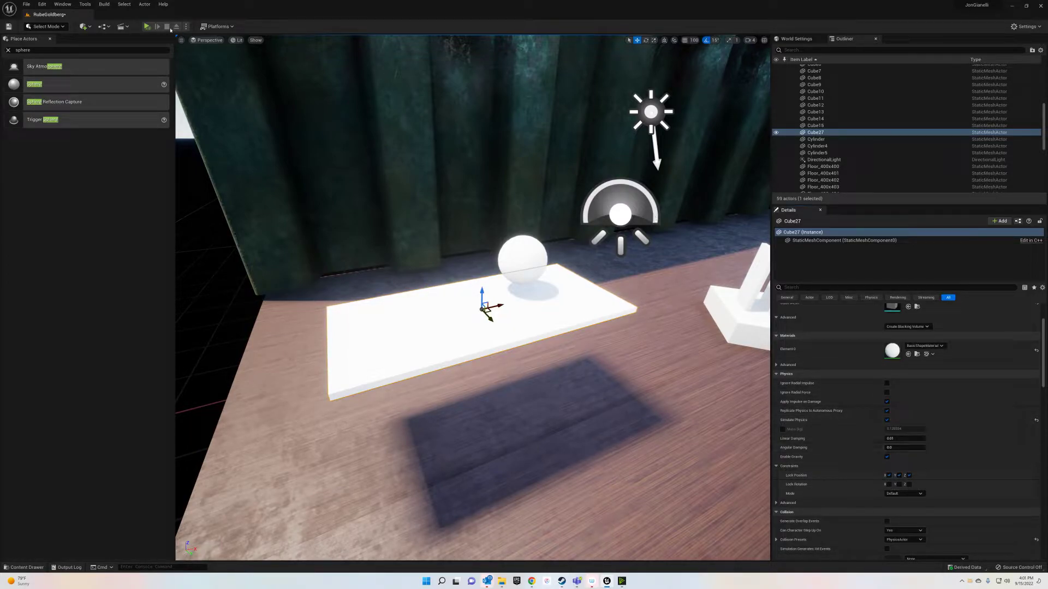
Simulate the level twice, once looking along the board, to check how the position-locked board turns under the sphere
{"action": "left_click", "coordinate": [146, 26]}
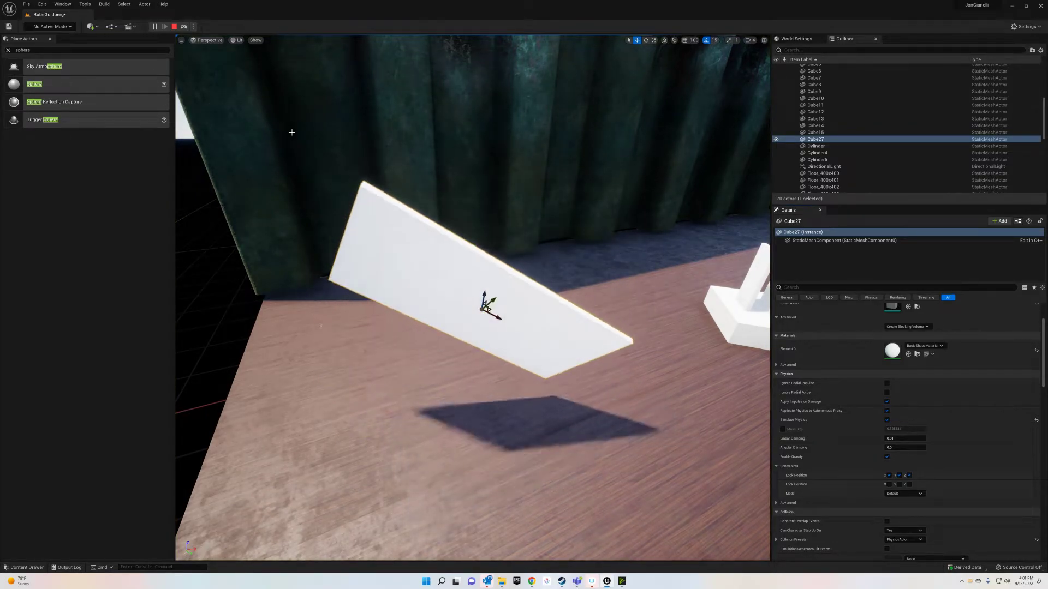
{"action": "key", "text": "Escape"}
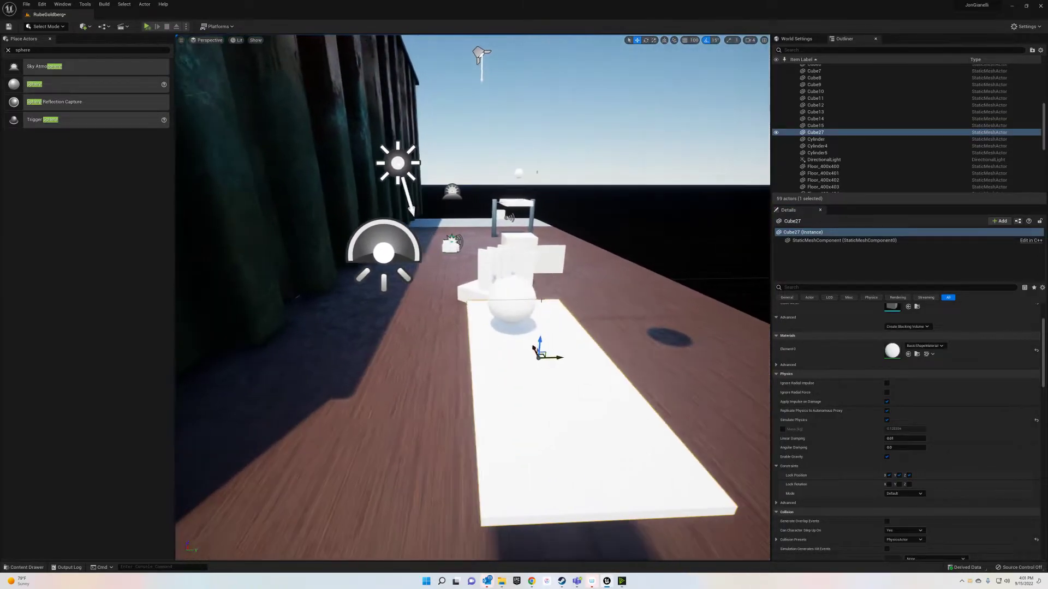
{"action": "left_click", "coordinate": [522, 306]}
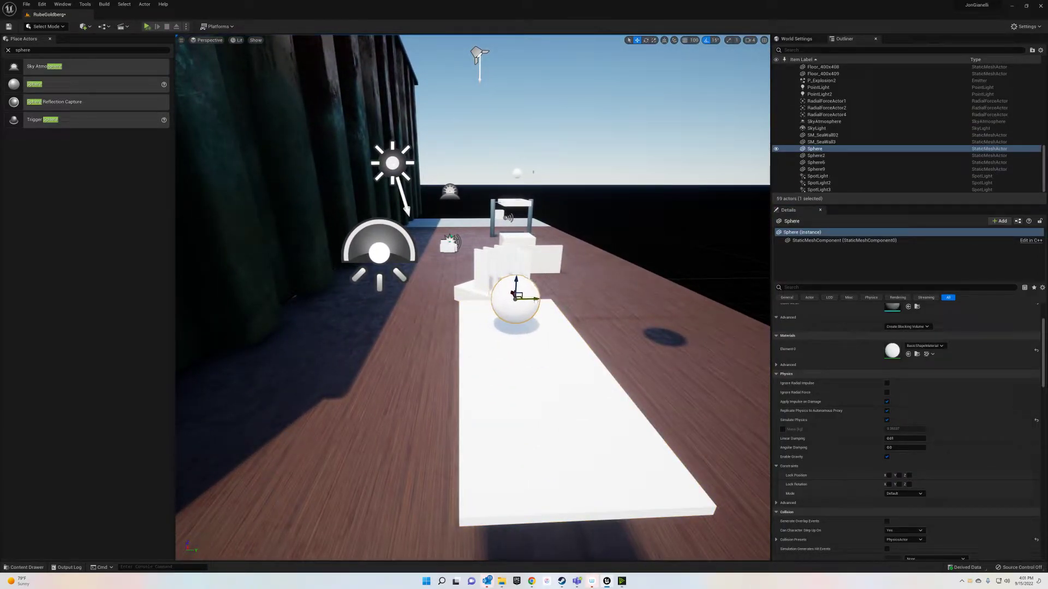
{"action": "left_click", "coordinate": [146, 26]}
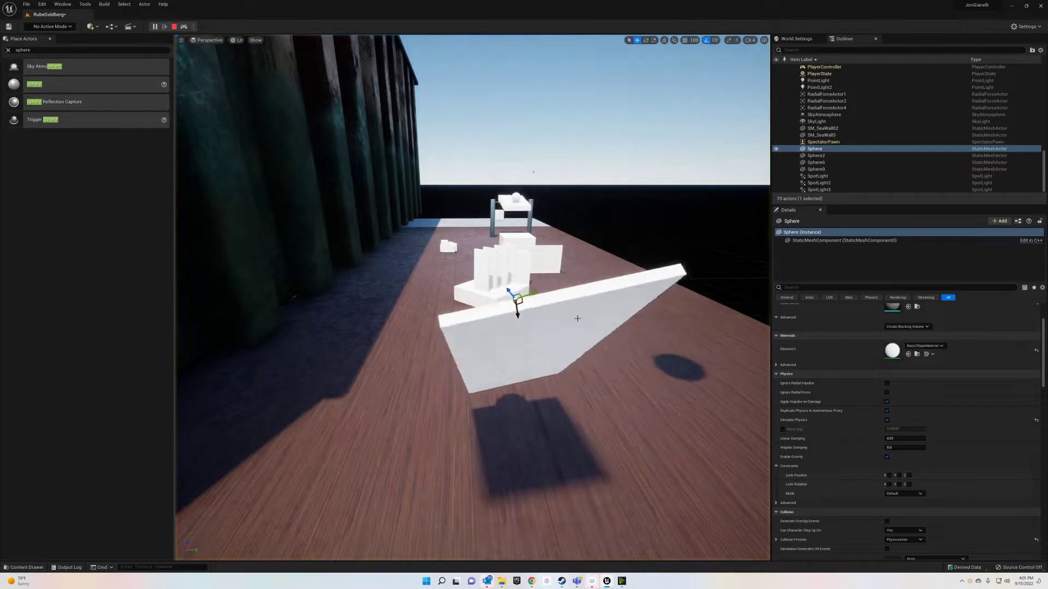
{"action": "key", "text": "Escape"}
{"action": "right_click_drag", "start_coordinate": [473, 297], "coordinate": [313, 300]}
{"action": "key", "text": "d"}
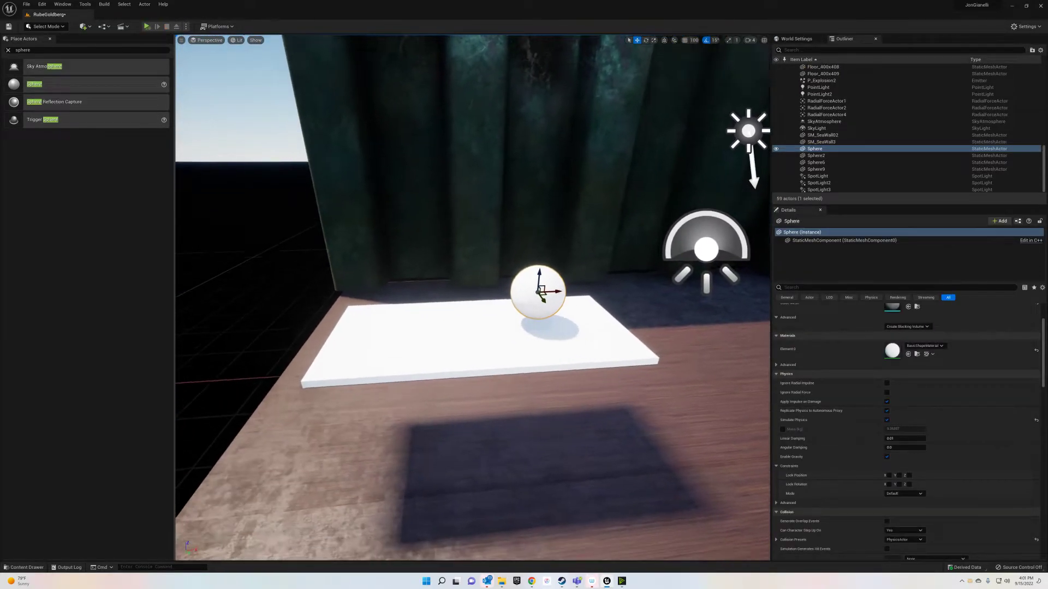
Duplicate the board in place beneath the sphere
{"action": "left_click", "coordinate": [548, 331]}
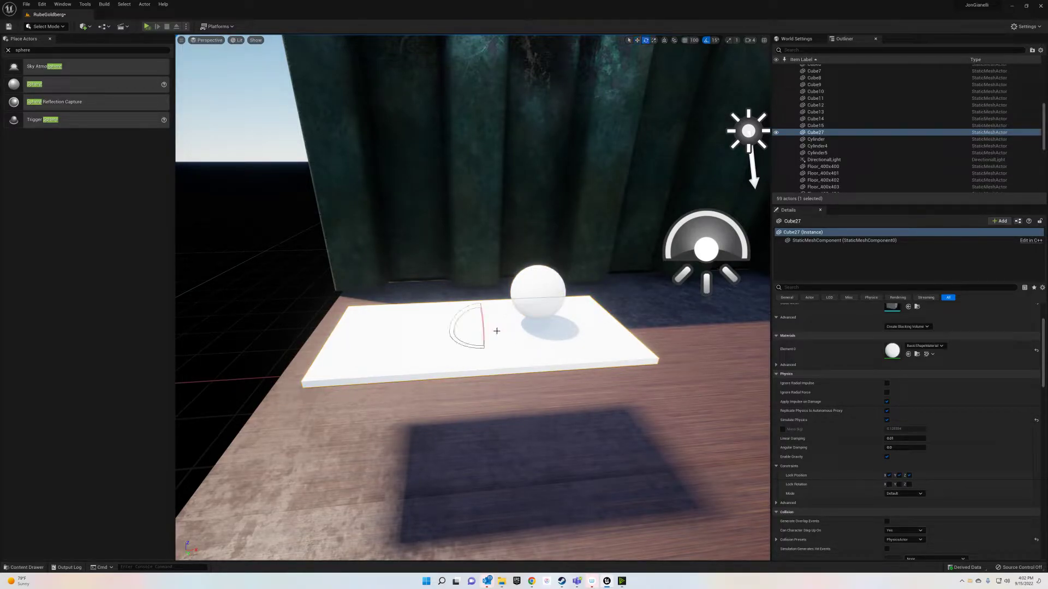
{"action": "scroll", "coordinate": [471, 318], "scroll_direction": "up", "scroll_amount": 6}
{"action": "scroll", "coordinate": [459, 325], "scroll_direction": "down", "scroll_amount": 5}
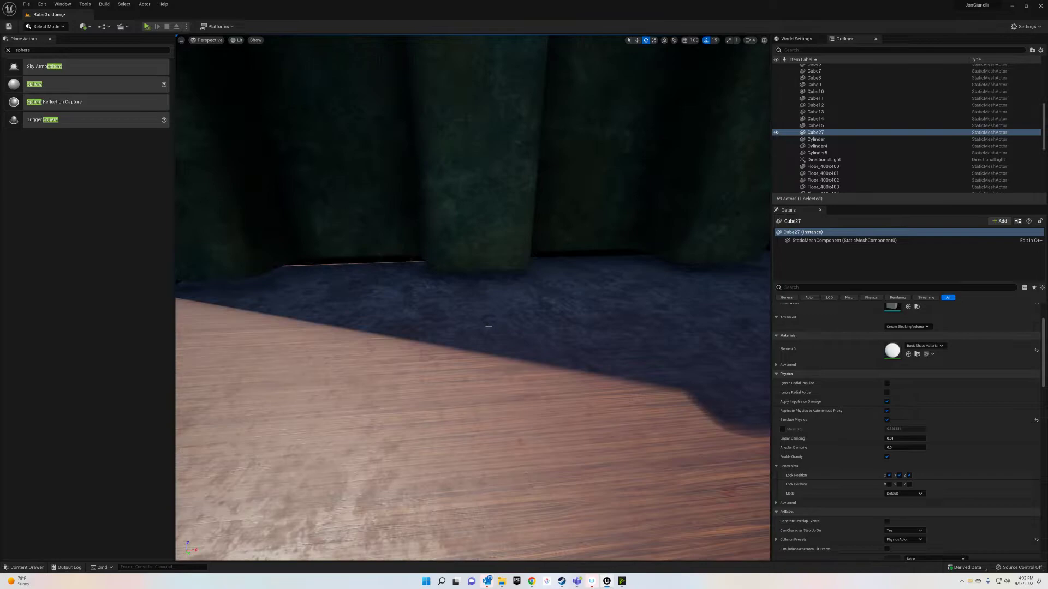
{"action": "left_click_drag", "start_coordinate": [475, 380], "coordinate": [476, 380], "text": "alt"}
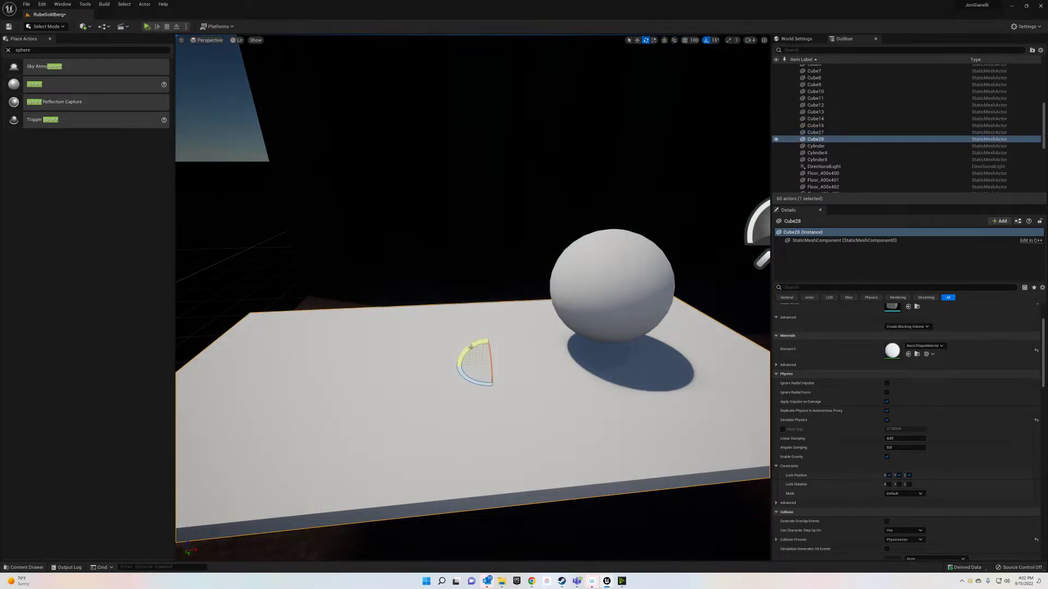
Try rotating the duplicated board to check its rotation axes, and undo the rotation
{"action": "scroll", "coordinate": [795, 337], "scroll_direction": "up", "scroll_amount": 2}
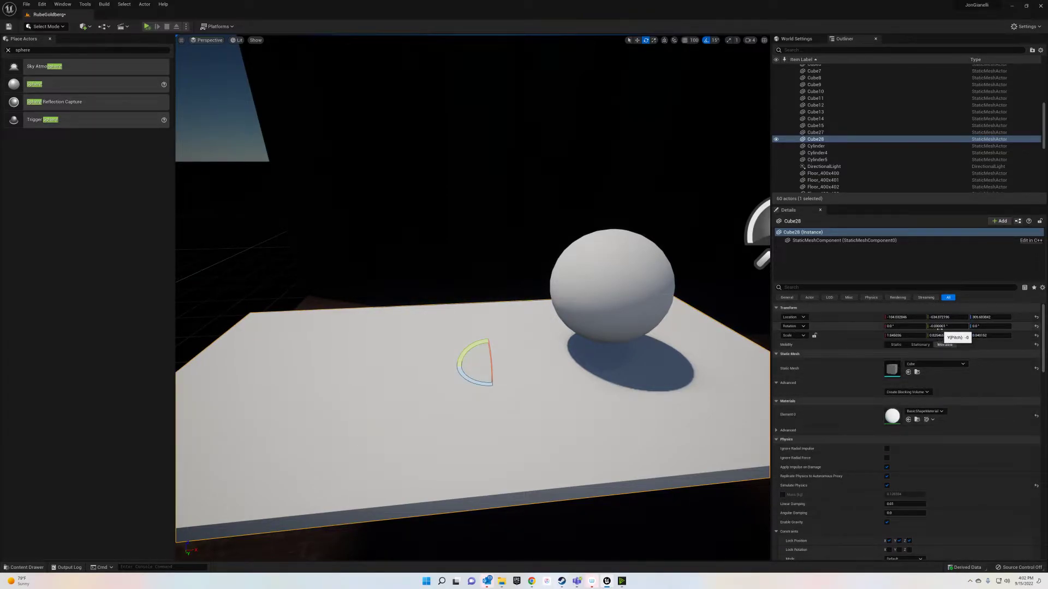
{"action": "right_click_drag", "start_coordinate": [499, 357], "coordinate": [628, 354]}
{"action": "right_click_drag", "start_coordinate": [398, 393], "coordinate": [358, 331]}
{"action": "left_click_drag", "start_coordinate": [357, 331], "coordinate": [421, 335]}
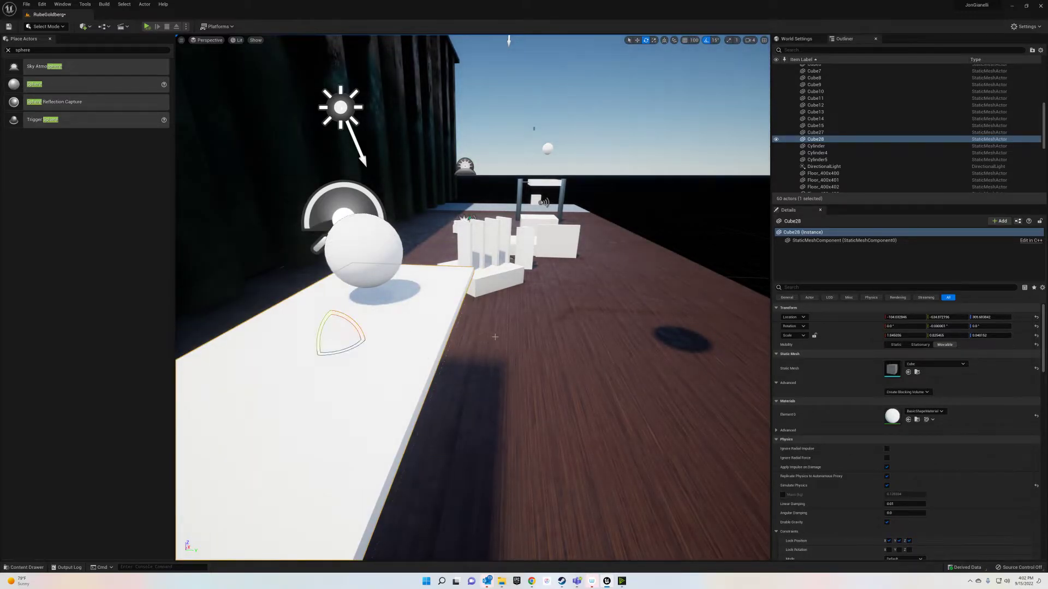
{"action": "key", "text": "ctrl+z"}
Lock the duplicated board's rotation on the X and Z axes, leaving Y free
{"action": "right_click_drag", "start_coordinate": [522, 323], "coordinate": [469, 321]}
{"action": "scroll", "coordinate": [886, 377], "scroll_direction": "down", "scroll_amount": 3}
{"action": "scroll", "coordinate": [885, 377], "scroll_direction": "down", "scroll_amount": 2}
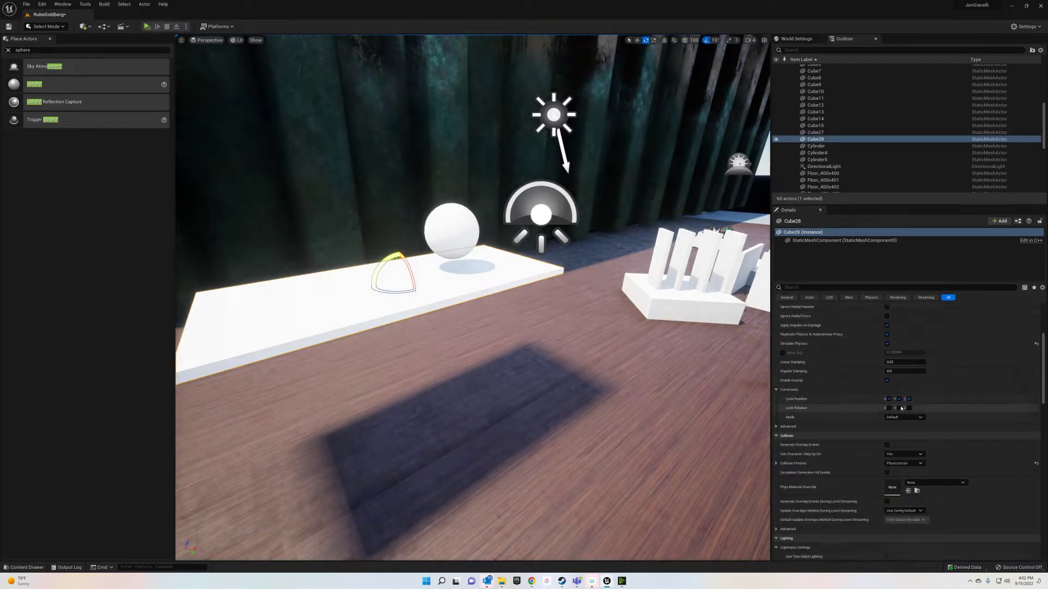
{"action": "left_click", "coordinate": [908, 408]}
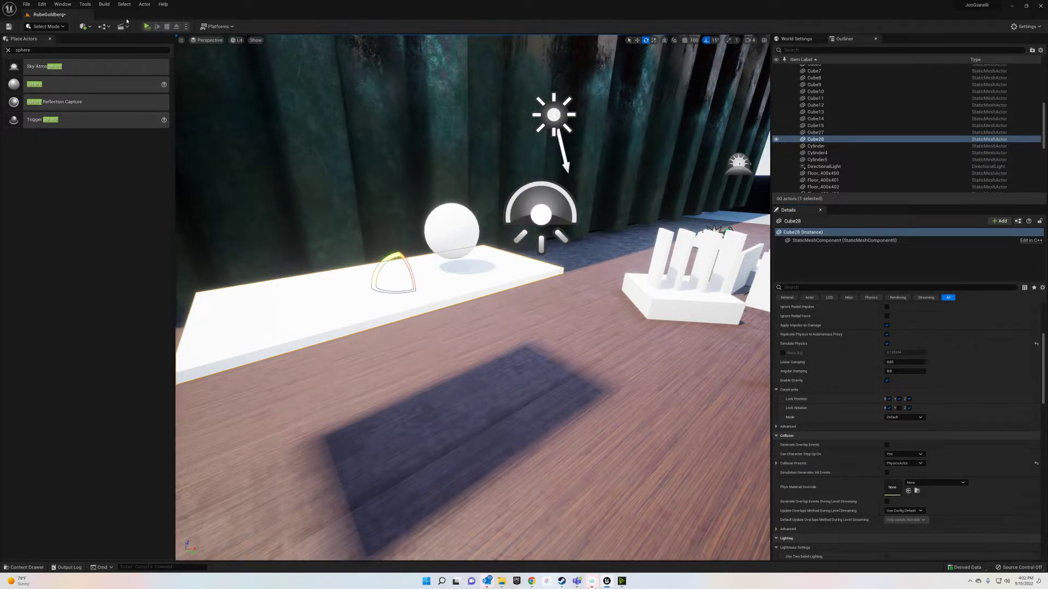
Simulate the level and watch the rotation-locked board swing from a side view
{"action": "left_click", "coordinate": [148, 26]}
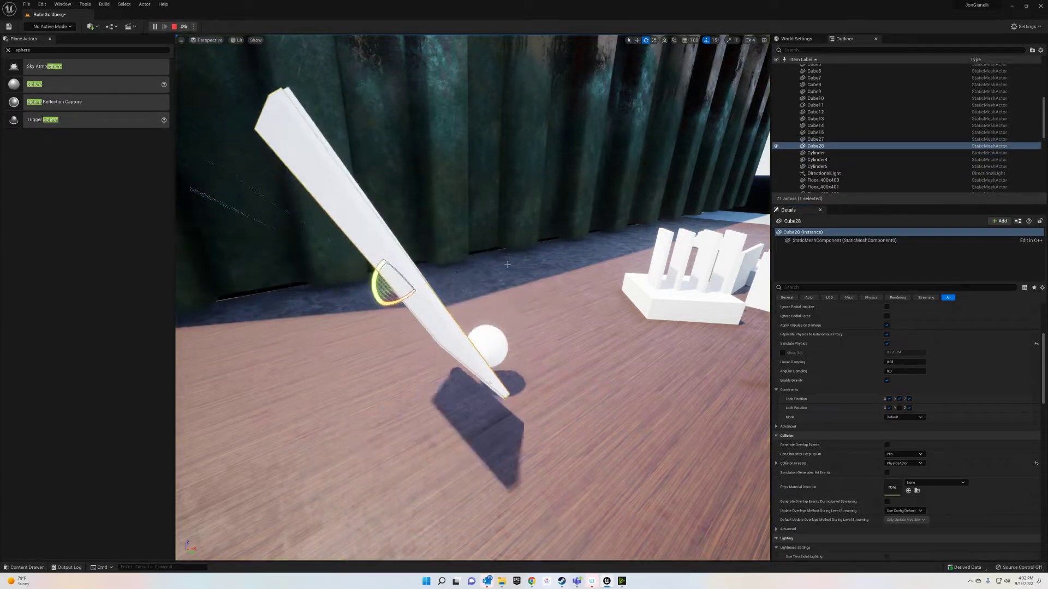
{"action": "right_click_drag", "start_coordinate": [518, 273], "coordinate": [442, 241]}
{"action": "right_click_drag", "start_coordinate": [553, 253], "coordinate": [532, 250]}
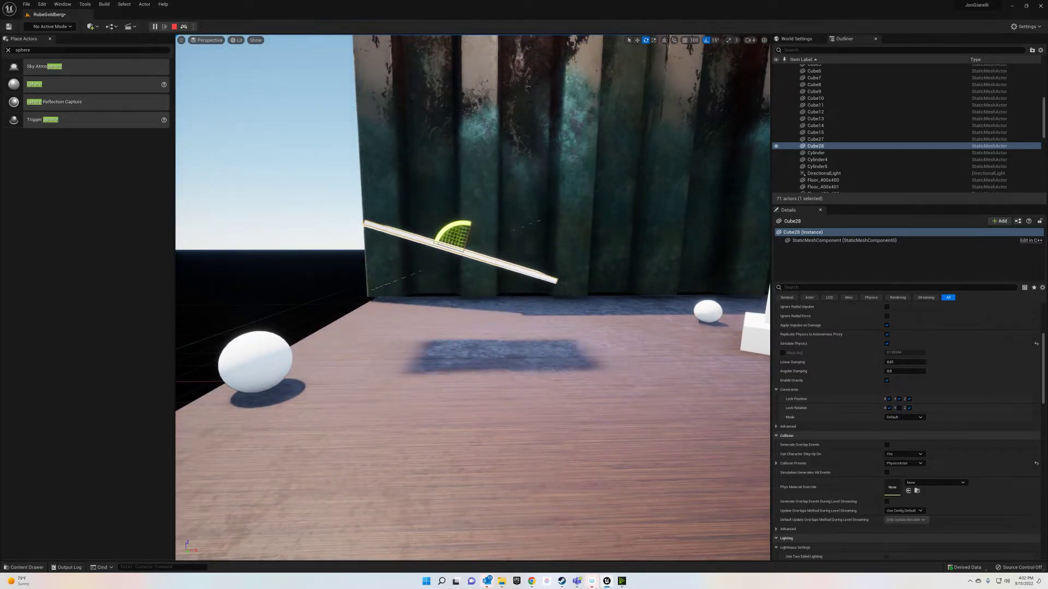
{"action": "key", "text": "Escape"}
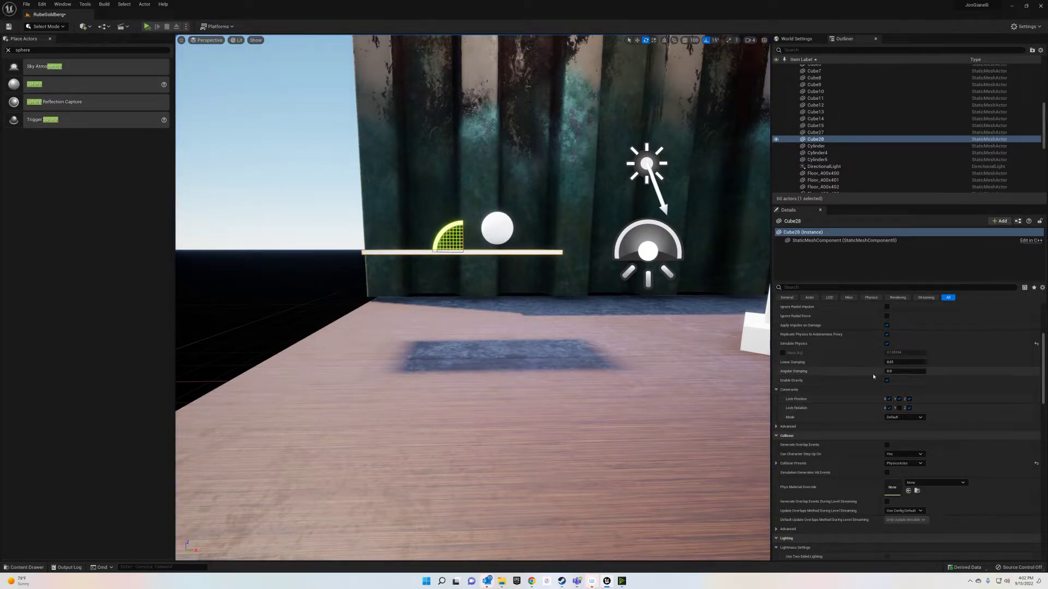
Set the duplicated board's Angular Damping to 1.0 and simulate the level
{"action": "type", "text": "1."}
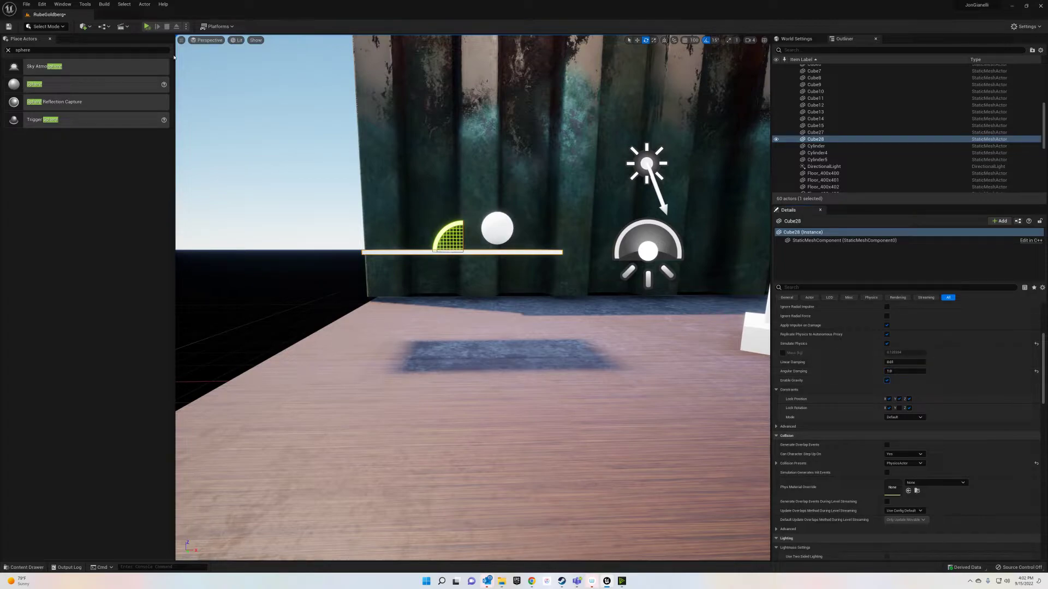
{"action": "left_click", "coordinate": [148, 26]}
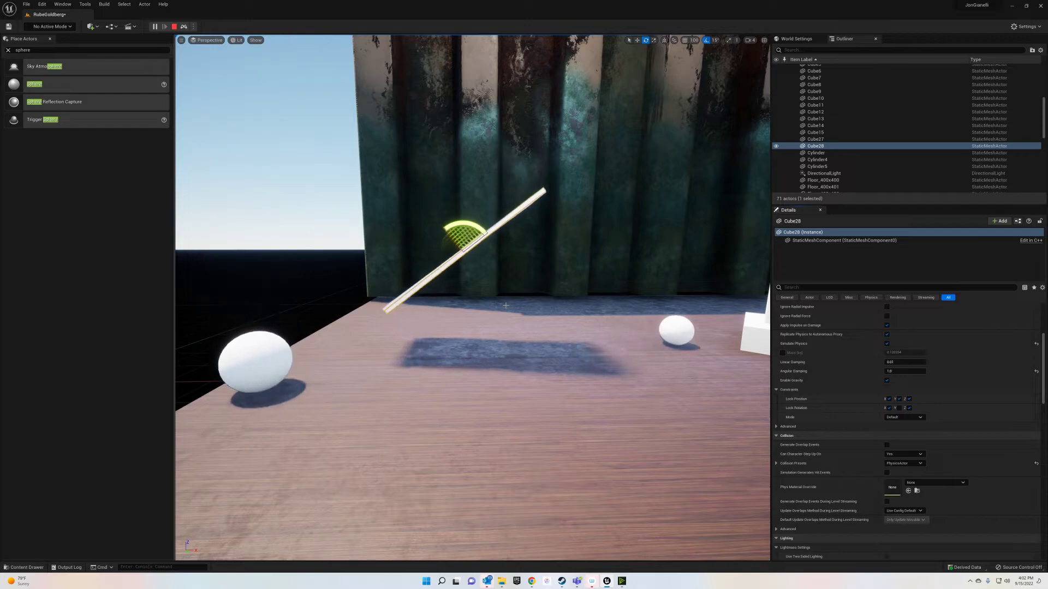
Set the duplicated board's Angular Damping to 2.0 and simulate the level
{"action": "key", "text": "Escape"}
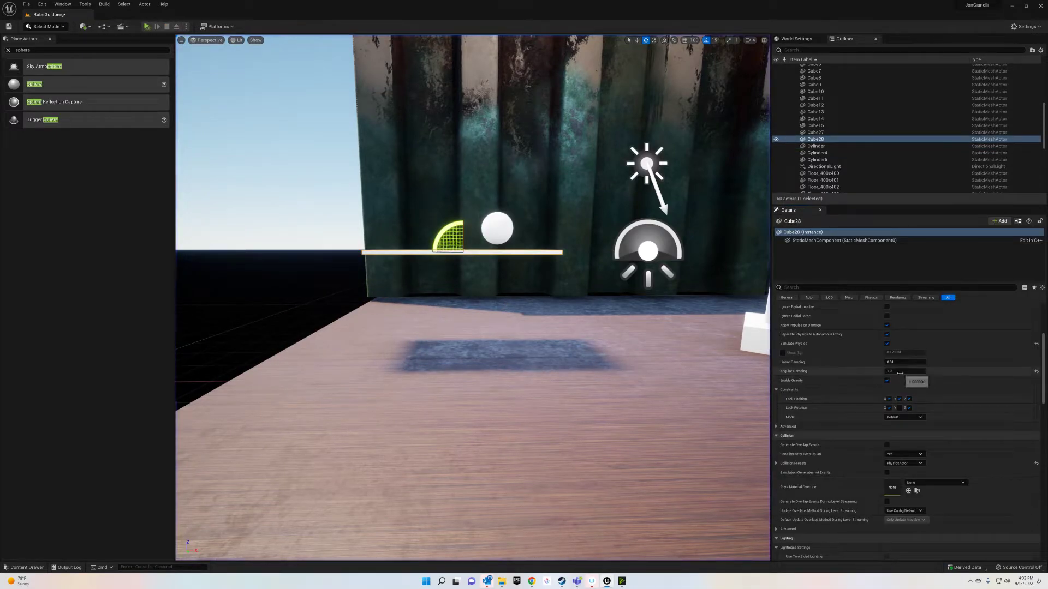
{"action": "type", "text": "2"}
{"action": "left_click", "coordinate": [147, 26]}
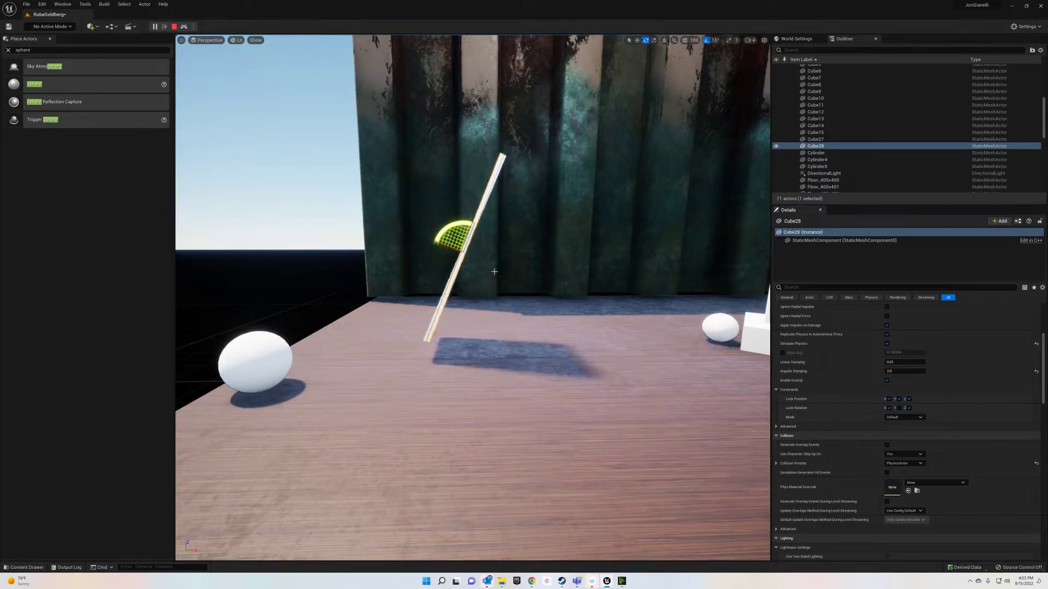
{"action": "key", "text": "Escape"}
Find the Cylinder shape among the placeable actors and place one on the board
{"action": "right_click_drag", "start_coordinate": [506, 260], "coordinate": [592, 268]}
{"action": "key", "text": "w"}
{"action": "right_click_drag", "start_coordinate": [438, 267], "coordinate": [462, 260]}
{"action": "left_click", "coordinate": [8, 50]}
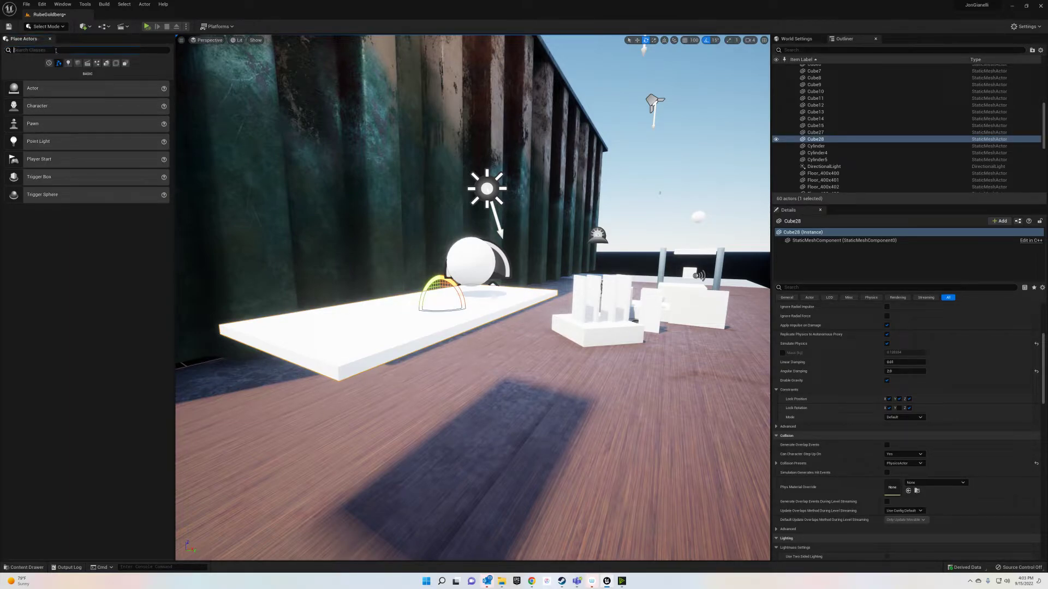
{"action": "type", "text": "cyl"}
{"action": "left_click_drag", "start_coordinate": [35, 69], "coordinate": [366, 304]}
{"action": "right_click_drag", "start_coordinate": [451, 393], "coordinate": [360, 398]}
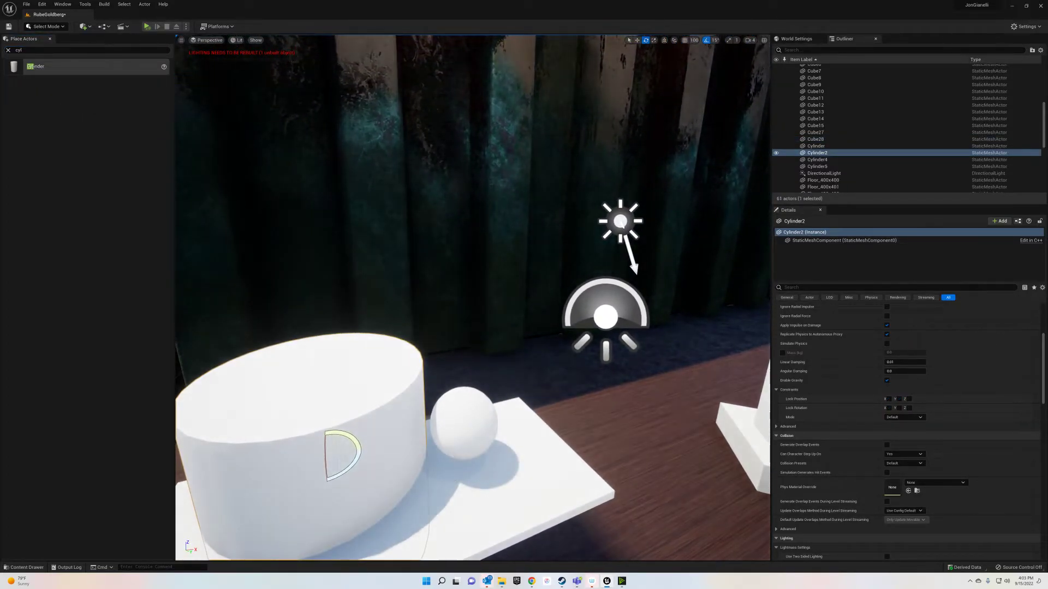
Copy the board's Location values and paste them onto the new cylinder so both share the same centre
{"action": "left_click", "coordinate": [433, 446]}
{"action": "scroll", "coordinate": [873, 360], "scroll_direction": "up", "scroll_amount": 5}
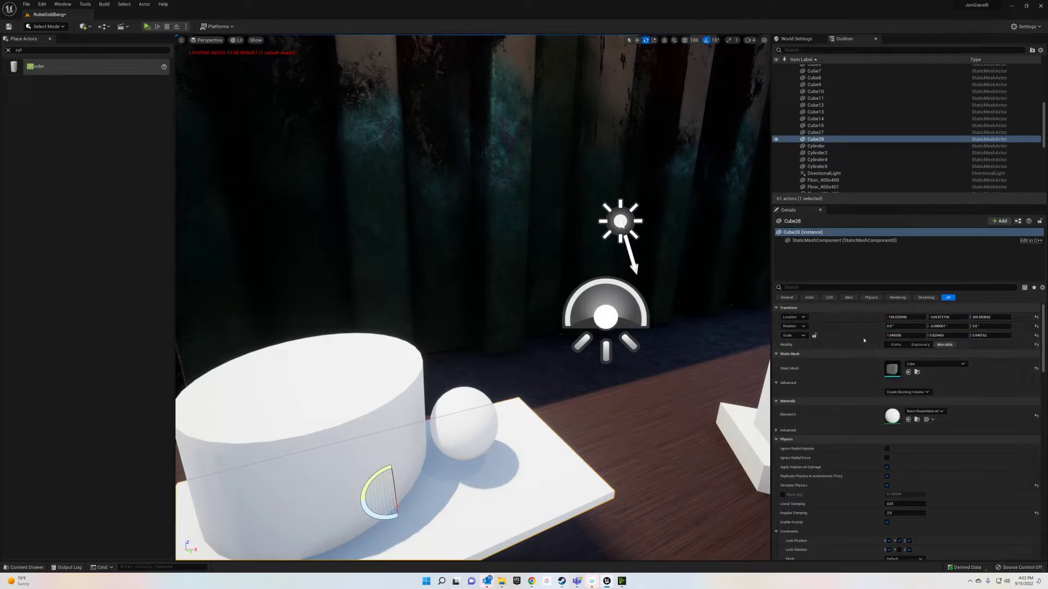
{"action": "right_click", "coordinate": [829, 318]}
{"action": "left_click", "coordinate": [848, 323]}
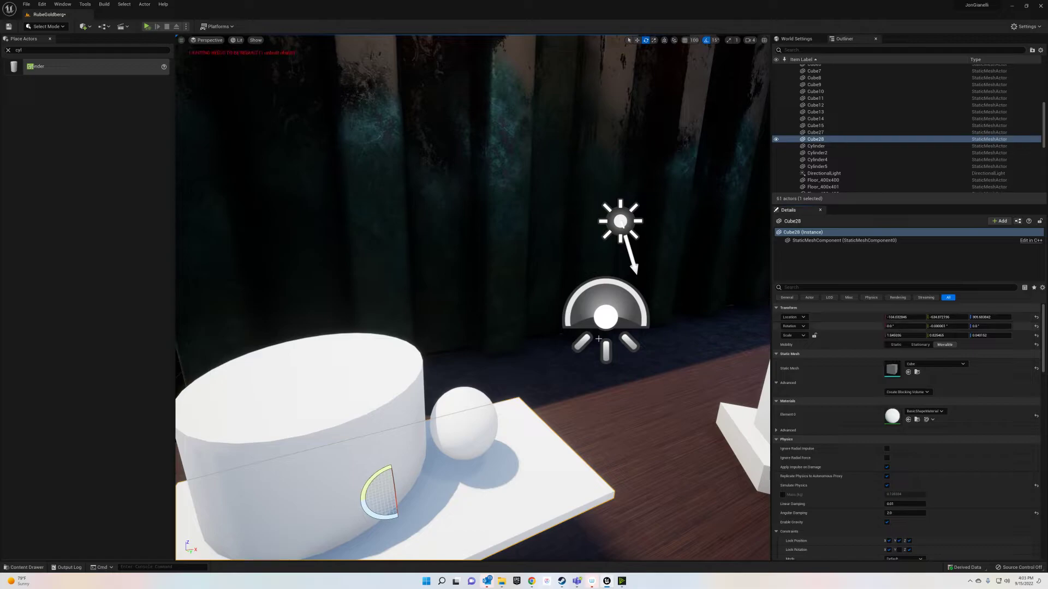
{"action": "left_click", "coordinate": [360, 412]}
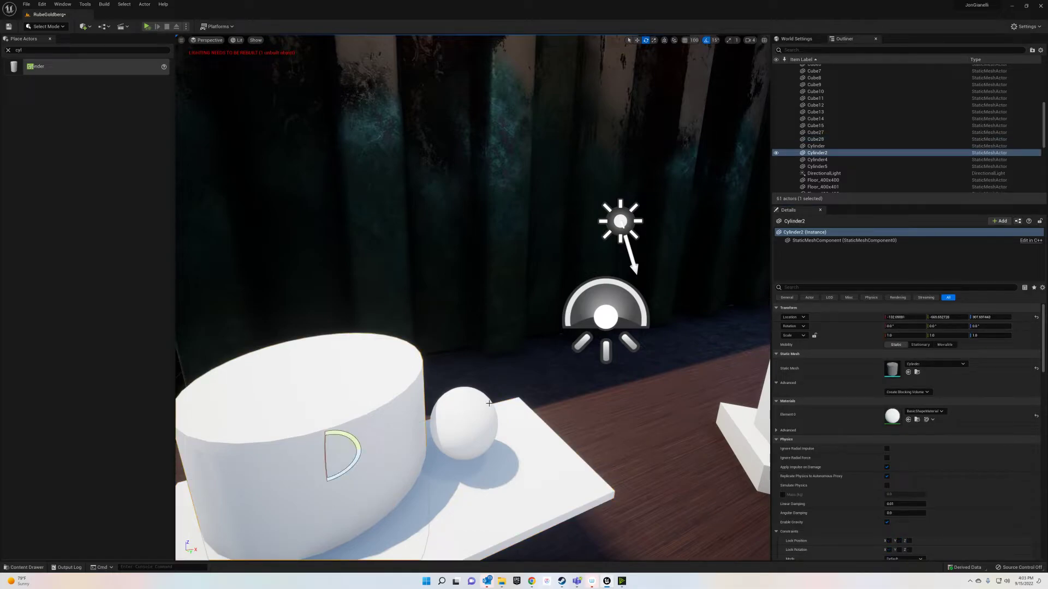
{"action": "right_click", "coordinate": [835, 319]}
{"action": "left_click", "coordinate": [852, 332]}
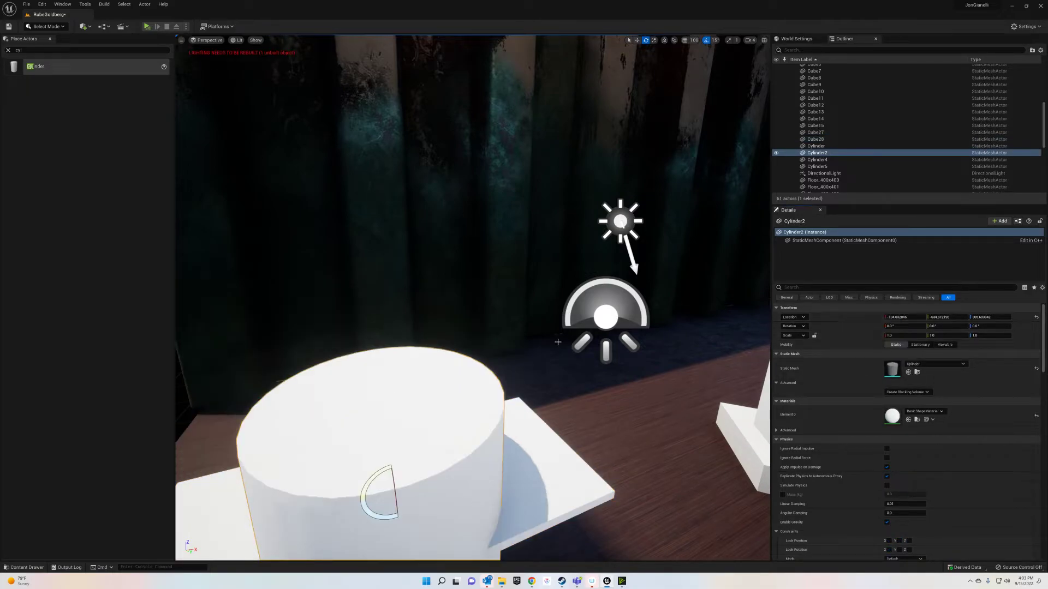
Scale the cylinder into a thin rod, about 0.02 on X and Y and about 0.73 on Z
{"action": "key", "text": "f"}
{"action": "right_click_drag", "start_coordinate": [459, 351], "coordinate": [338, 352]}
{"action": "key", "text": "f"}
{"action": "left_click_drag", "start_coordinate": [459, 352], "coordinate": [725, 300], "text": "alt"}
{"action": "left_click_drag", "start_coordinate": [382, 386], "coordinate": [677, 365], "text": "alt"}
{"action": "left_click_drag", "start_coordinate": [472, 297], "coordinate": [457, 325]}
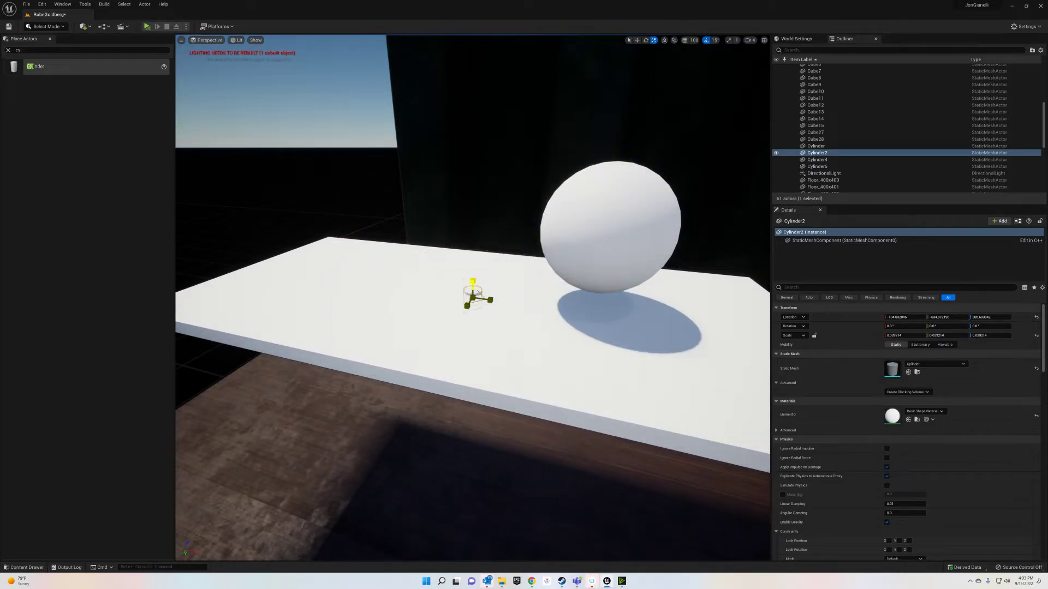
{"action": "left_click_drag", "start_coordinate": [473, 282], "coordinate": [472, 251]}
{"action": "left_click_drag", "start_coordinate": [473, 294], "coordinate": [472, 283]}
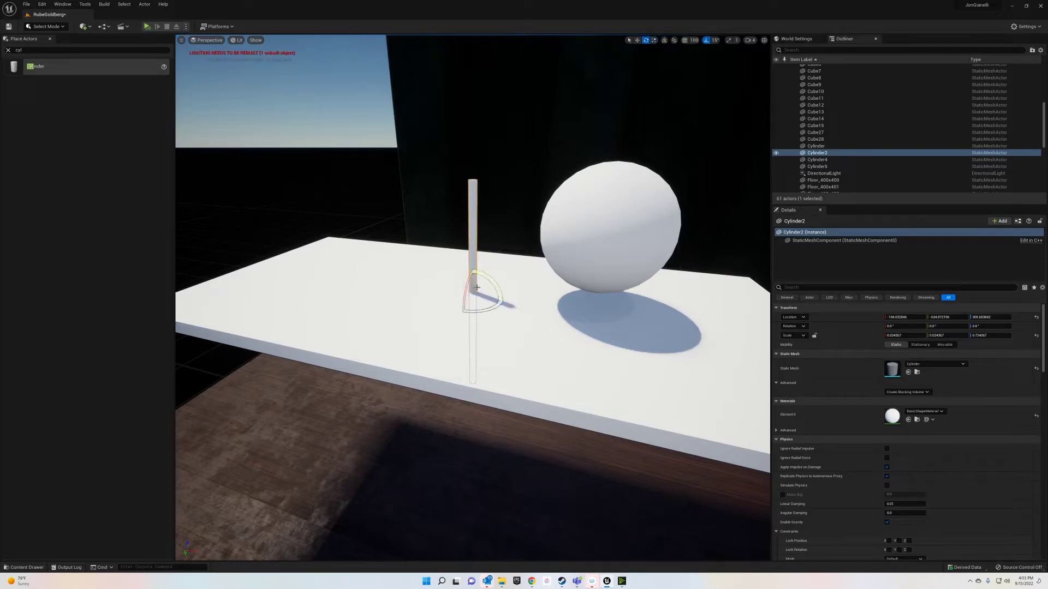
Rotate the rod -90° about X to lie across the board and lengthen its Z scale to about 1.27
{"action": "left_click_drag", "start_coordinate": [467, 289], "coordinate": [476, 269]}
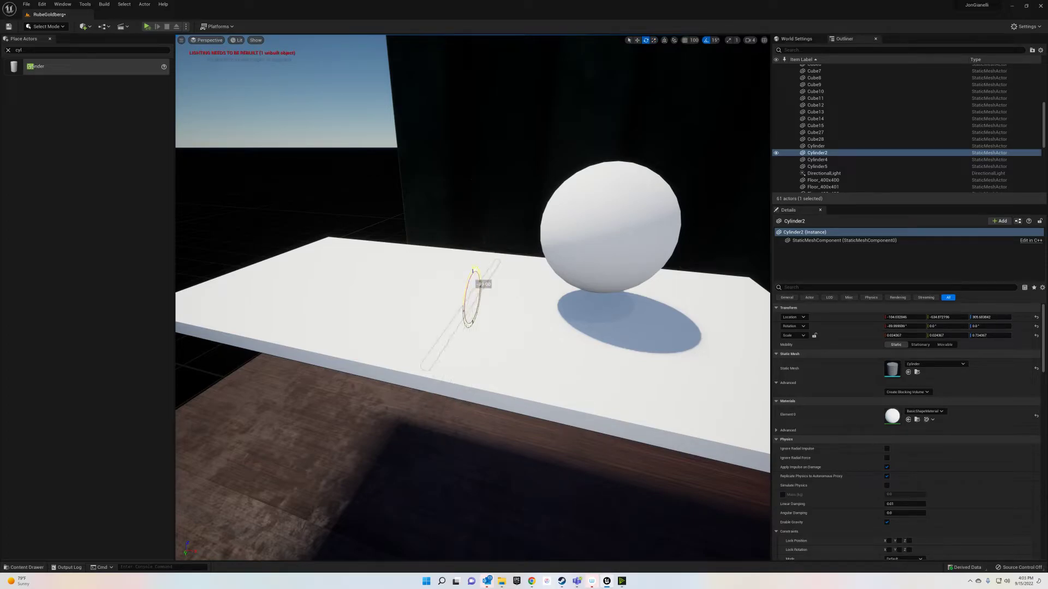
{"action": "right_click_drag", "start_coordinate": [461, 309], "coordinate": [578, 302]}
{"action": "key", "text": "r"}
{"action": "mouse_move", "coordinate": [535, 243]}
{"action": "left_mouse_down"}
{"action": "mouse_move", "coordinate": [483, 237]}
{"action": "mouse_move", "coordinate": [537, 243]}
{"action": "left_mouse_up"}
Simulate the level and check how the board moves with the axle rod running through it
{"action": "right_click_drag", "start_coordinate": [224, 70], "coordinate": [329, 72]}
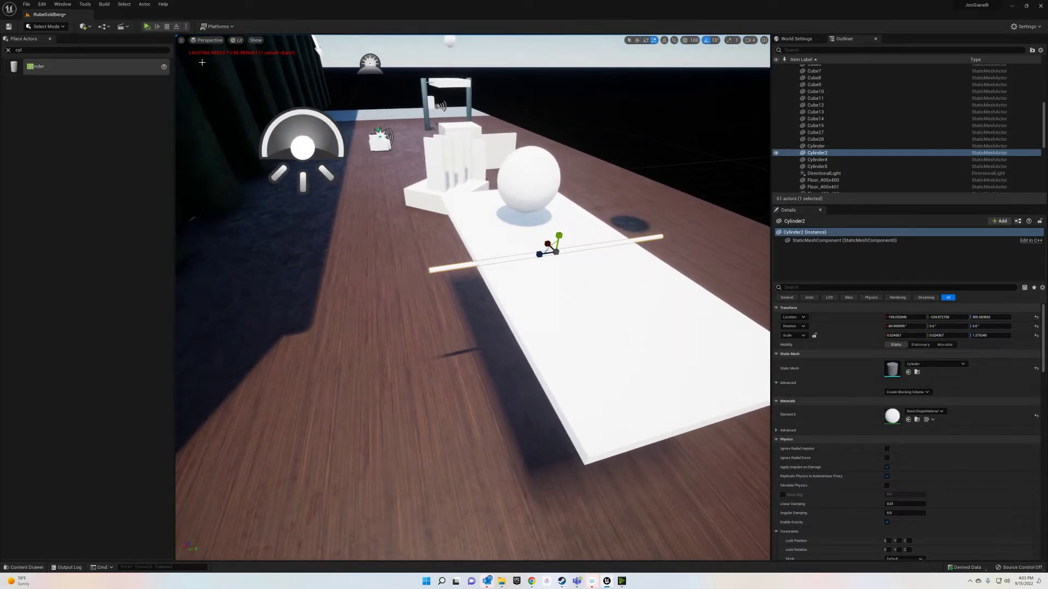
{"action": "left_click", "coordinate": [147, 26]}
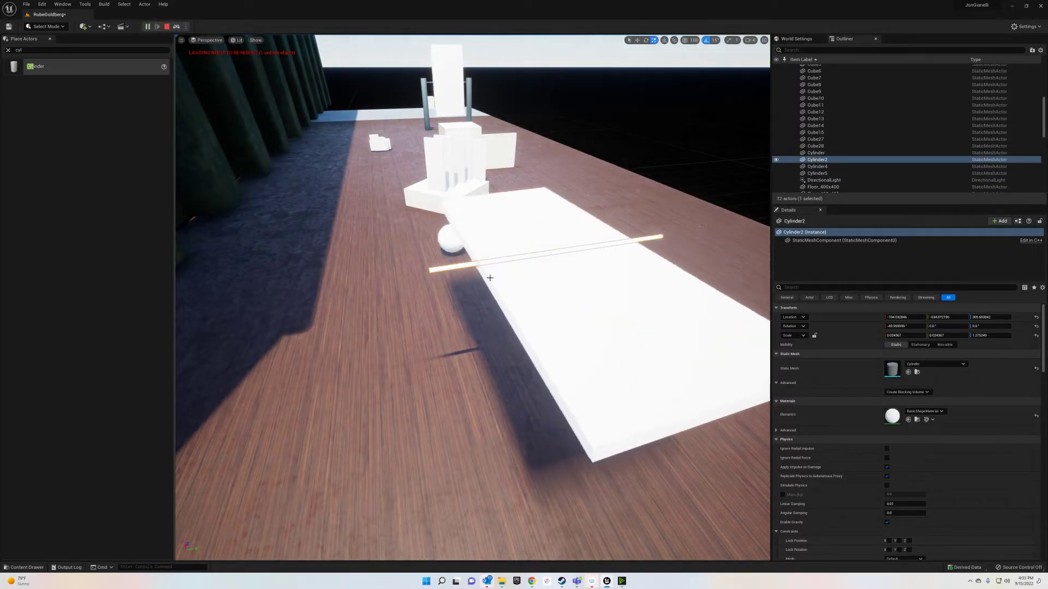
{"action": "right_click_drag", "start_coordinate": [528, 297], "coordinate": [273, 137]}
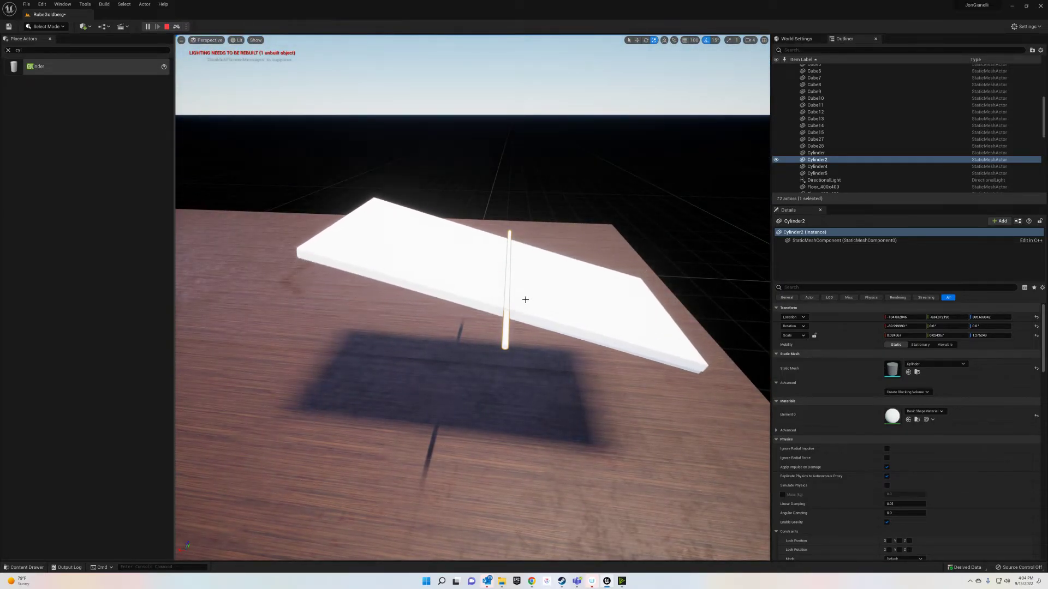
{"action": "key", "text": "Escape"}
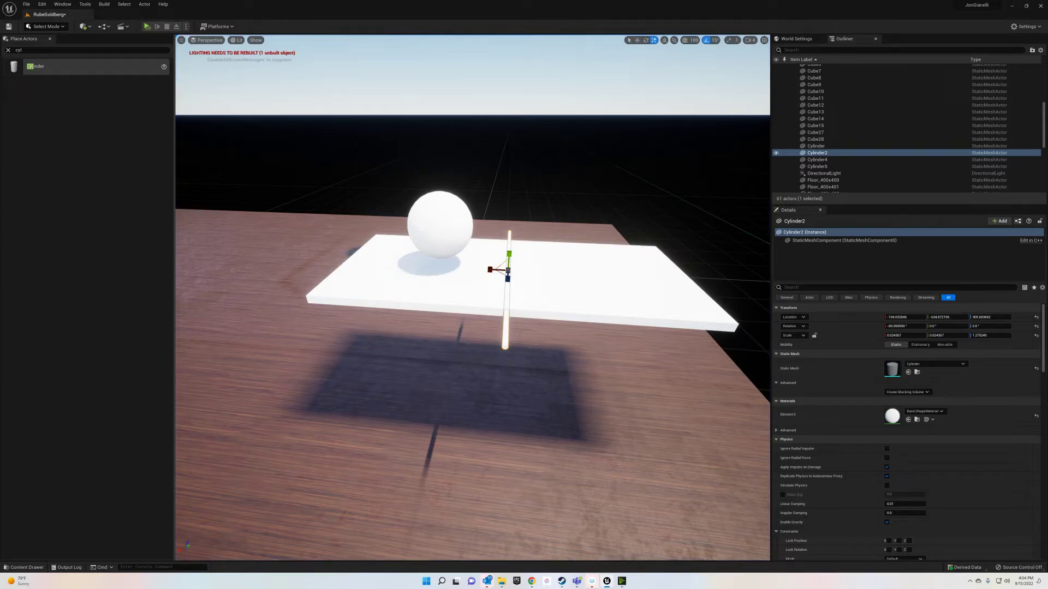
Set the axle rod's Collision Presets to NoCollision and simulate the level
{"action": "scroll", "coordinate": [903, 396], "scroll_direction": "down", "scroll_amount": 10}
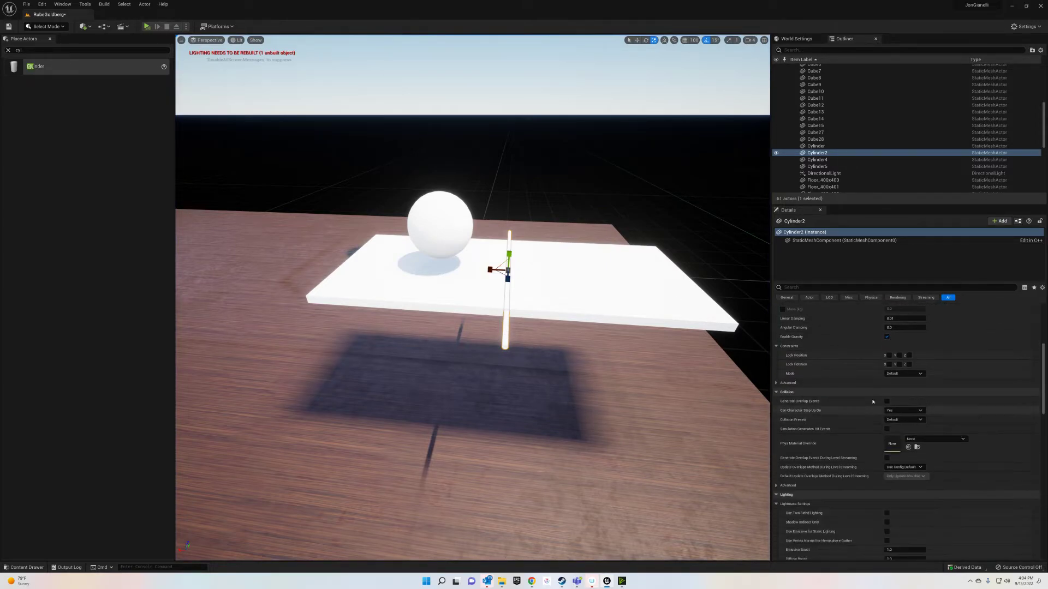
{"action": "scroll", "coordinate": [904, 396], "scroll_direction": "down", "scroll_amount": 3}
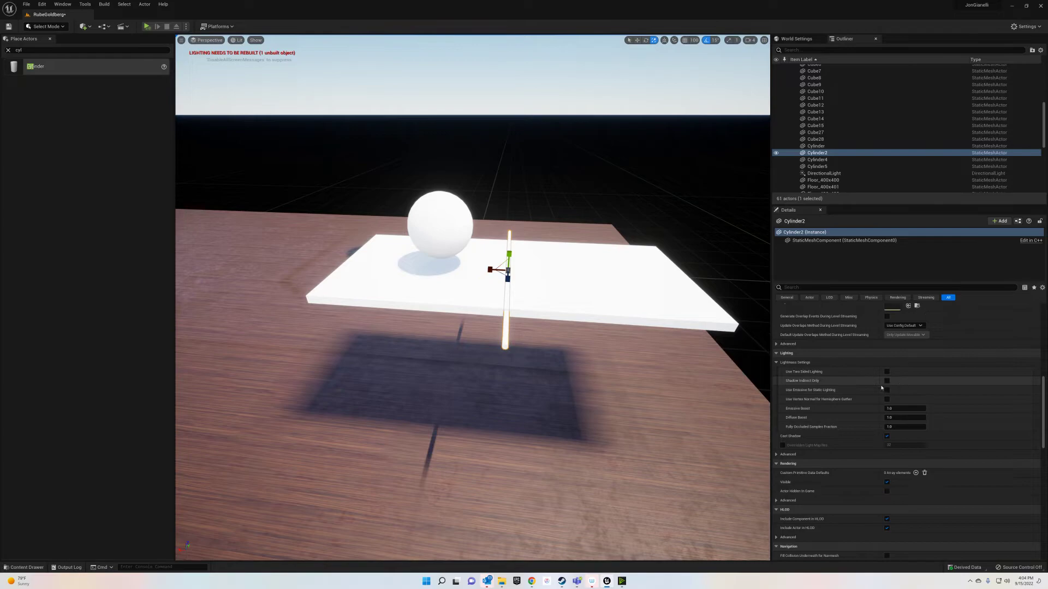
{"action": "scroll", "coordinate": [885, 388], "scroll_direction": "up", "scroll_amount": 3}
{"action": "left_click", "coordinate": [904, 346]}
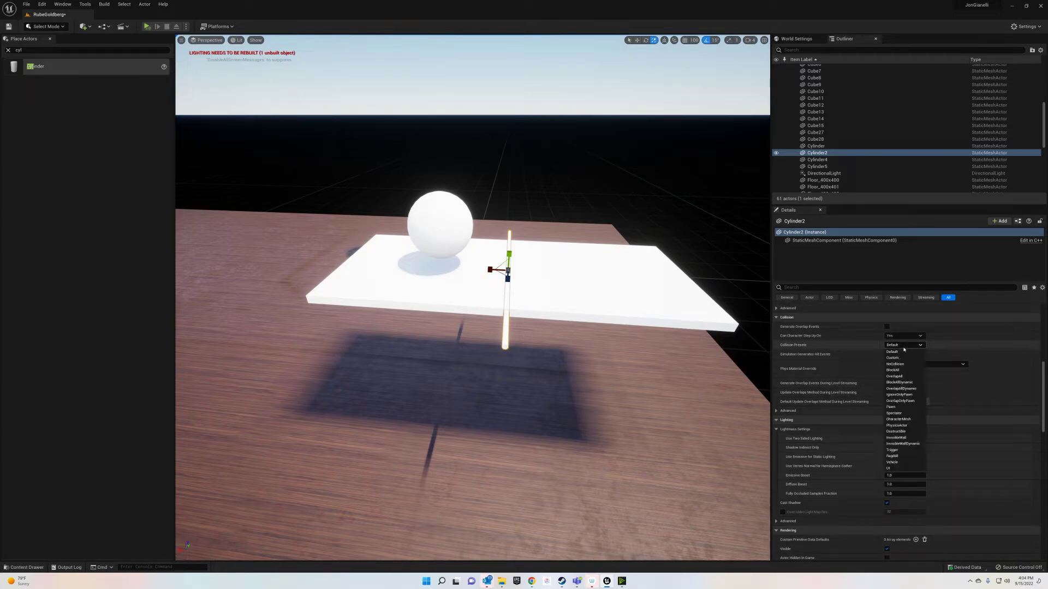
{"action": "left_click", "coordinate": [899, 364]}
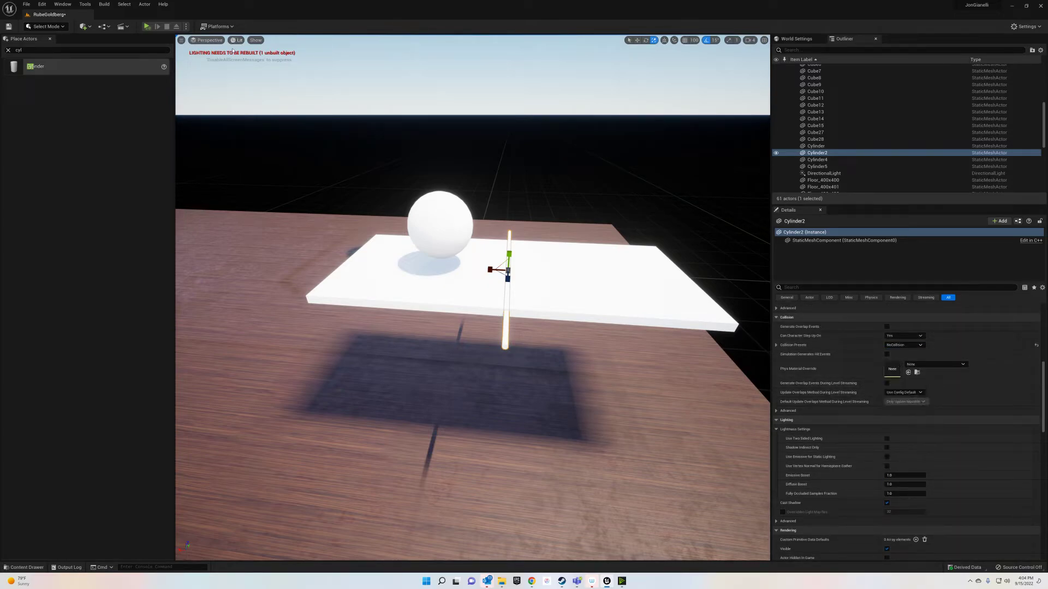
{"action": "left_click", "coordinate": [146, 26]}
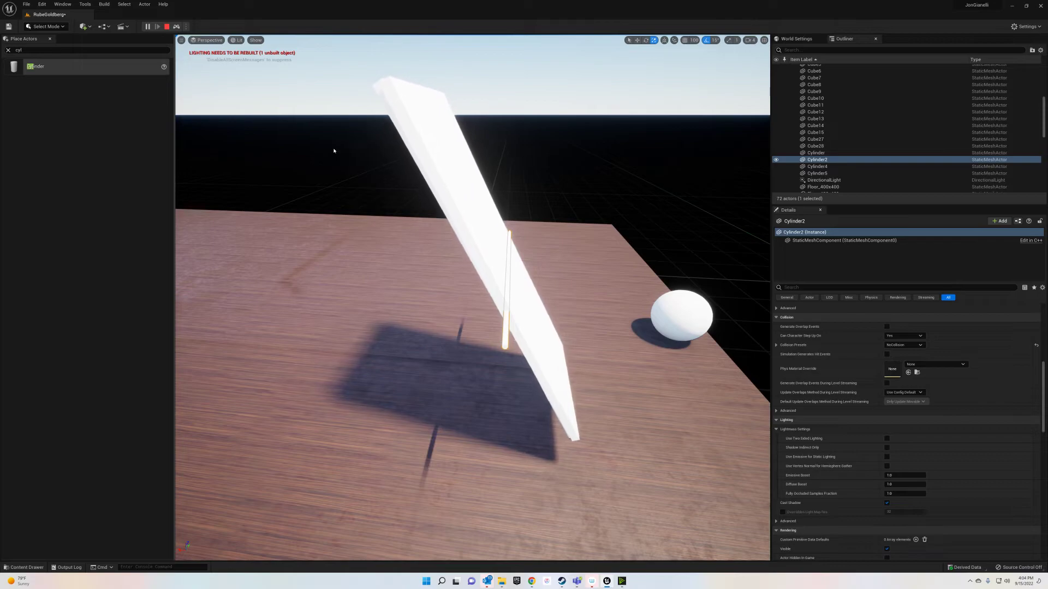
{"action": "key", "text": "Escape"}
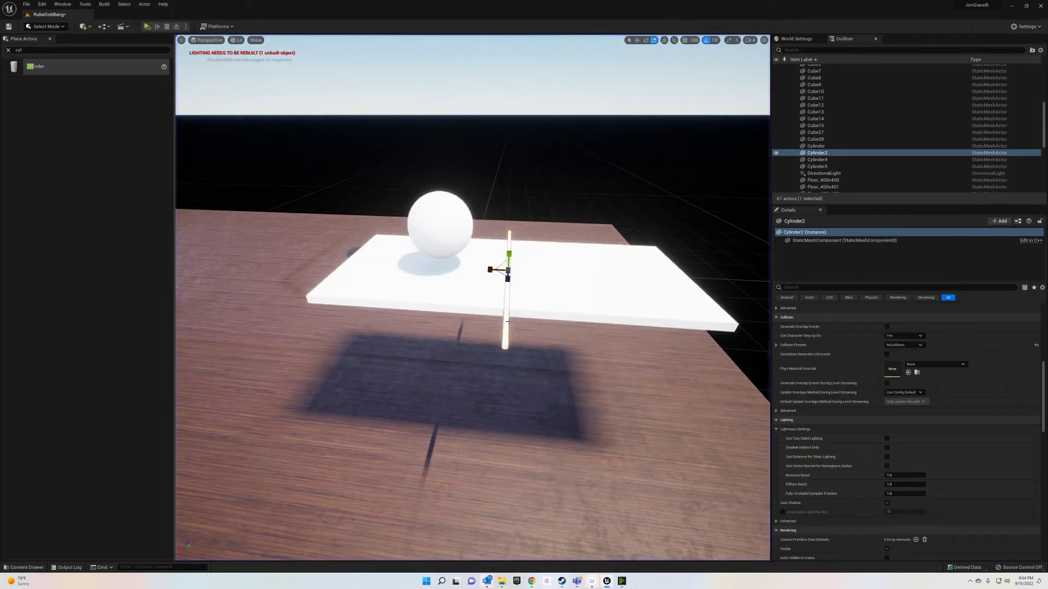
Duplicate the axle rod, turn the copy upright, and resize and position it as a support post at one axle end
{"action": "key", "text": "d"}
{"action": "right_click_drag", "start_coordinate": [551, 282], "coordinate": [537, 263]}
{"action": "left_click_drag", "start_coordinate": [501, 271], "coordinate": [446, 253], "text": "alt"}
{"action": "key", "text": "e"}
{"action": "key", "text": "w"}
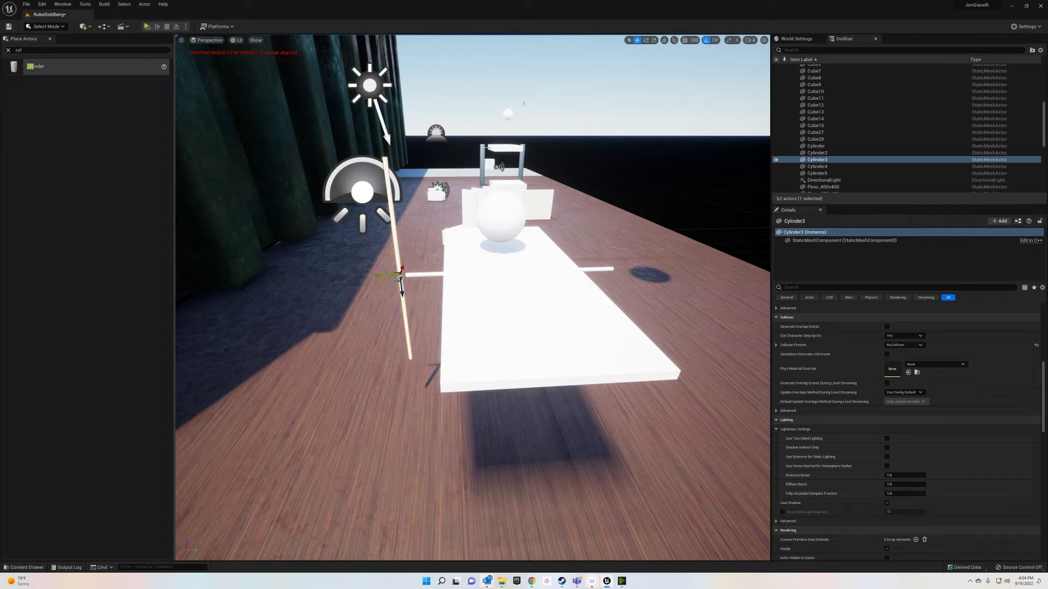
{"action": "left_click_drag", "start_coordinate": [400, 282], "coordinate": [422, 339]}
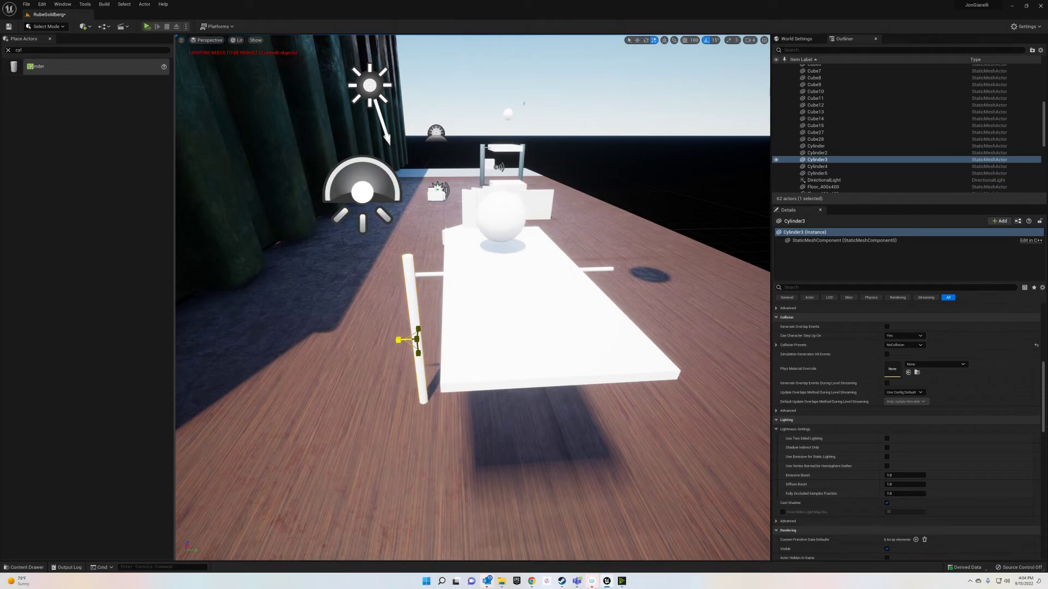
{"action": "right_click_drag", "start_coordinate": [422, 339], "coordinate": [587, 437]}
{"action": "right_click_drag", "start_coordinate": [526, 354], "coordinate": [497, 324]}
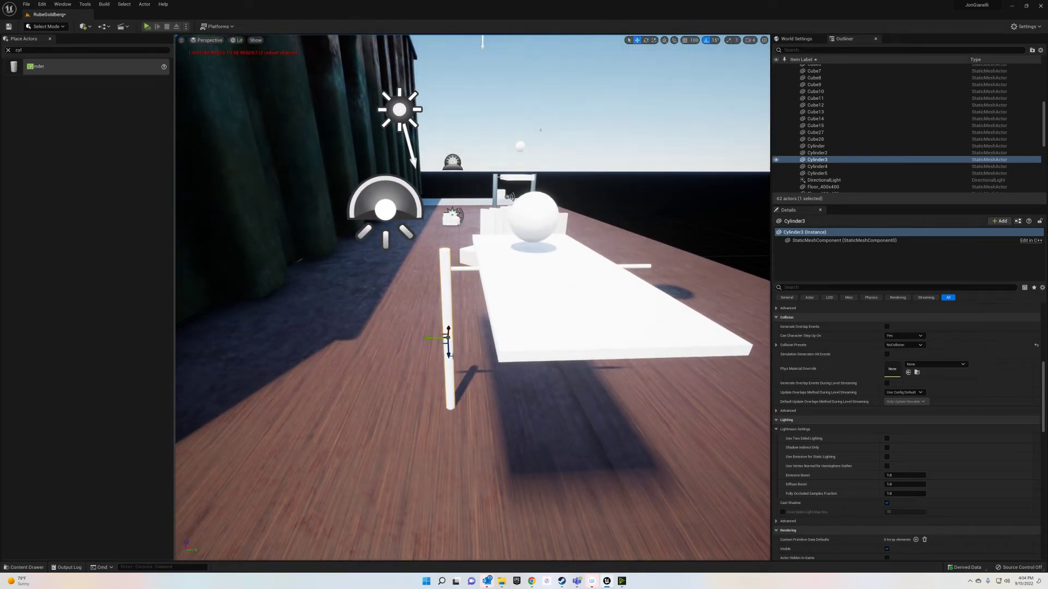
Duplicate the support post to the opposite end of the axle rod
{"action": "right_click_drag", "start_coordinate": [448, 356], "coordinate": [468, 382]}
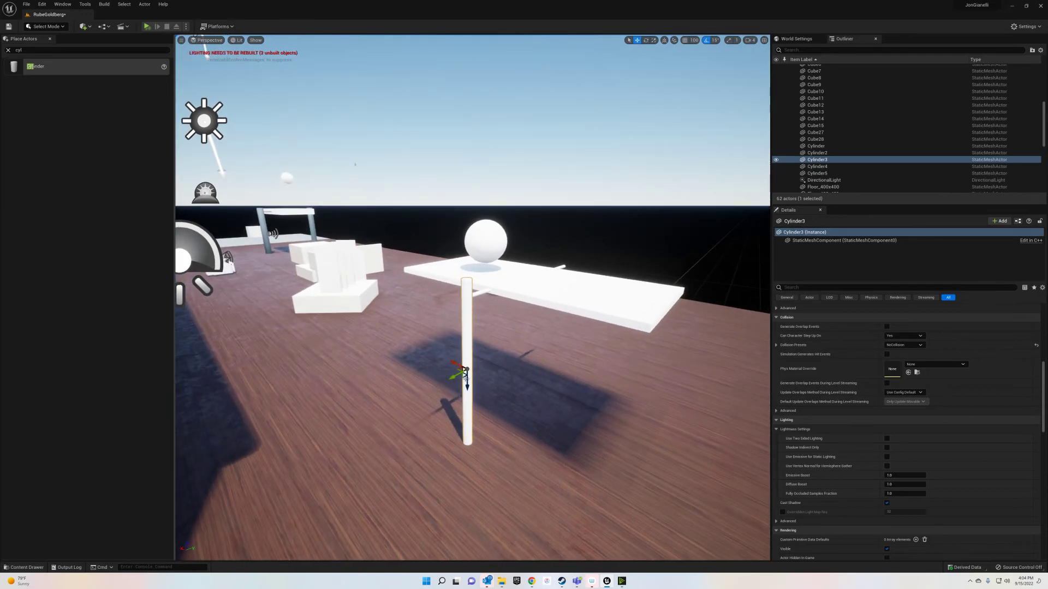
{"action": "left_click_drag", "start_coordinate": [463, 376], "coordinate": [483, 366], "text": "alt+shift"}
{"action": "mouse_move", "coordinate": [464, 376]}
{"action": "right_mouse_down"}
{"action": "mouse_move", "coordinate": [386, 365]}
{"action": "mouse_move", "coordinate": [456, 362]}
{"action": "right_mouse_up"}
Simulate the level and inspect the finished seesaw with its axle and two support posts
{"action": "left_click", "coordinate": [146, 26]}
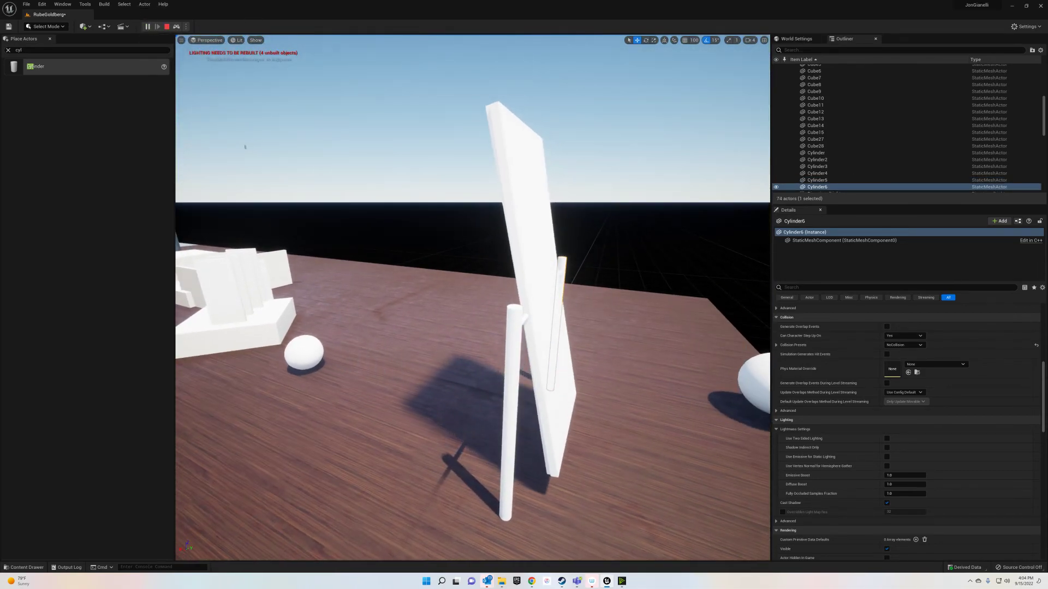
{"action": "key", "text": "Escape"}
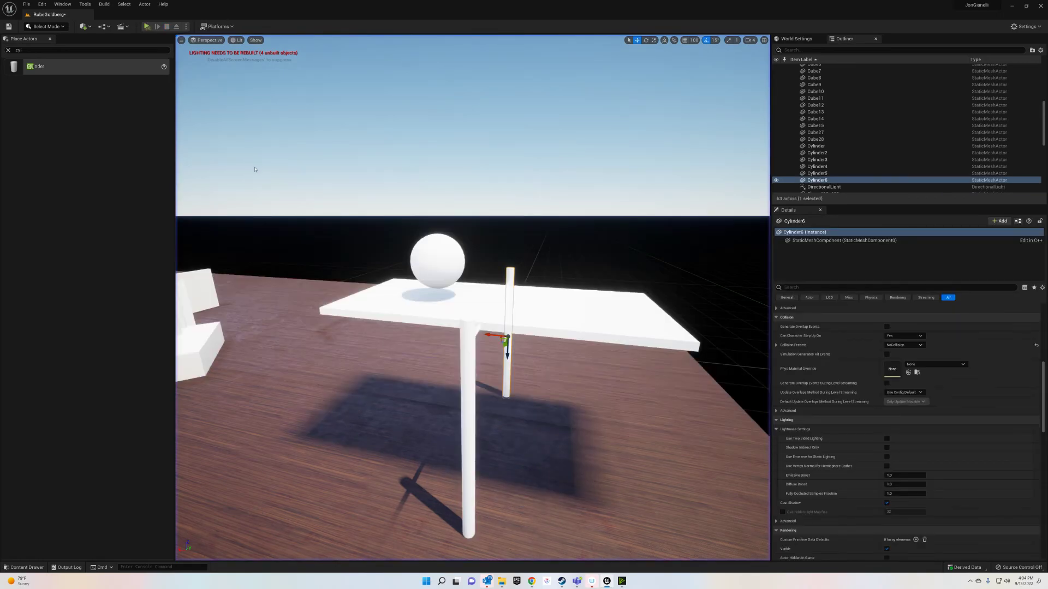
{"action": "mouse_move", "coordinate": [309, 225]}
{"action": "right_mouse_down"}
{"action": "mouse_move", "coordinate": [210, 208]}
{"action": "mouse_move", "coordinate": [338, 243]}
{"action": "mouse_move", "coordinate": [227, 220]}
{"action": "mouse_move", "coordinate": [306, 236]}
{"action": "right_mouse_up"}
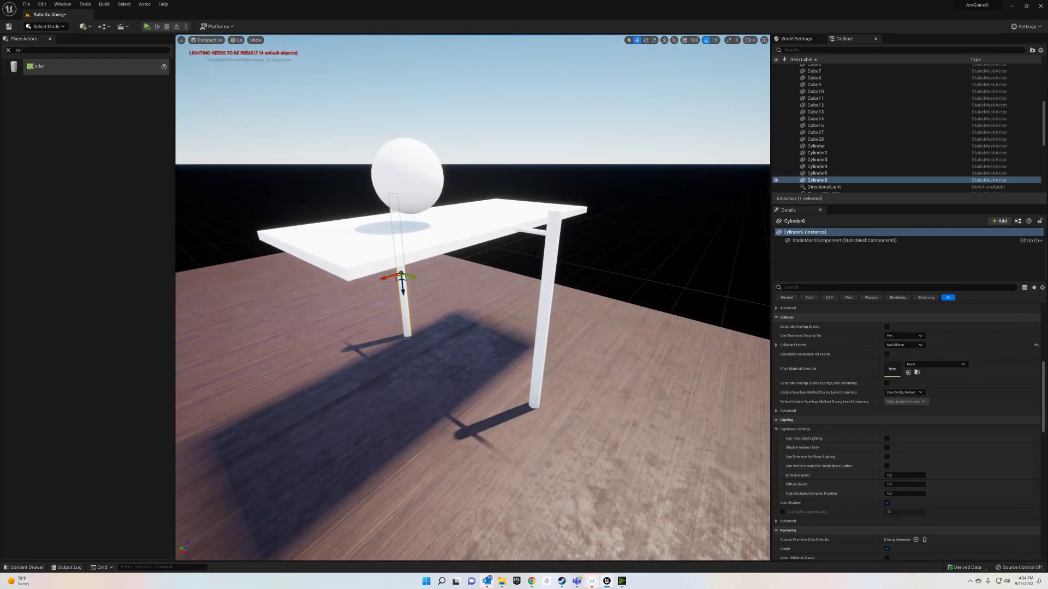